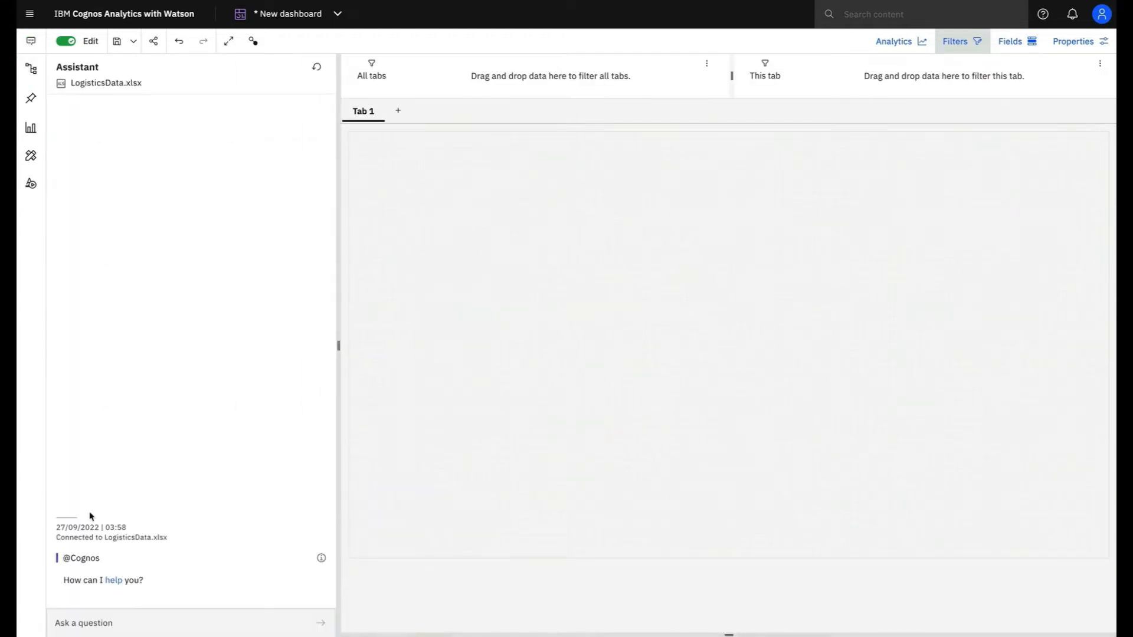
Step: Ask the assistant "show me the truck cycle average YTD"
click(89, 626)
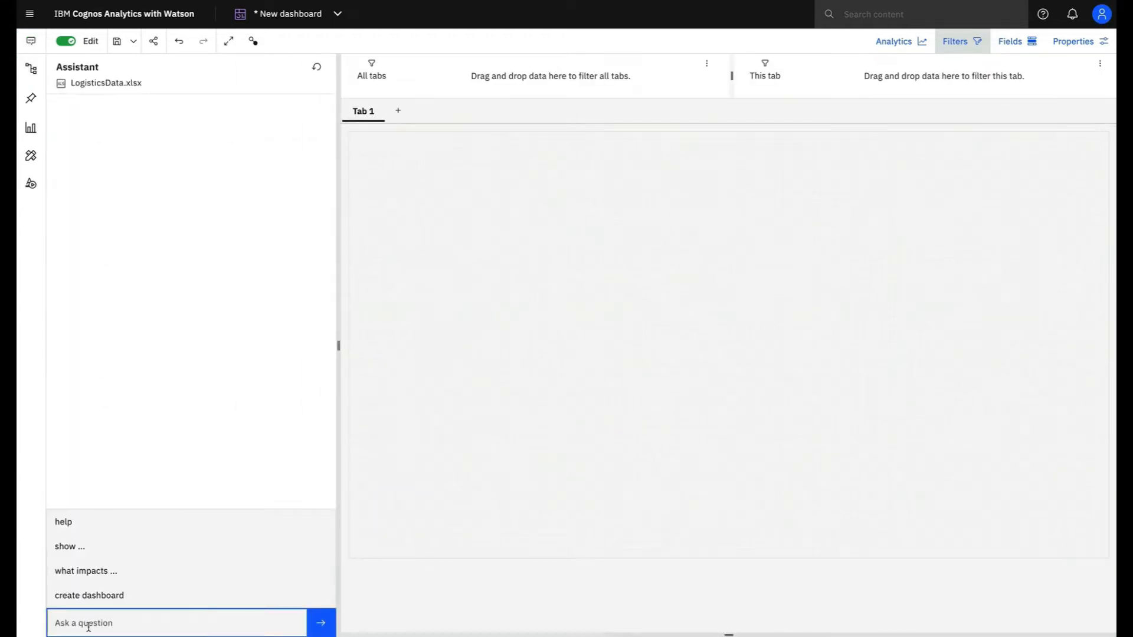
text(show me the truck)
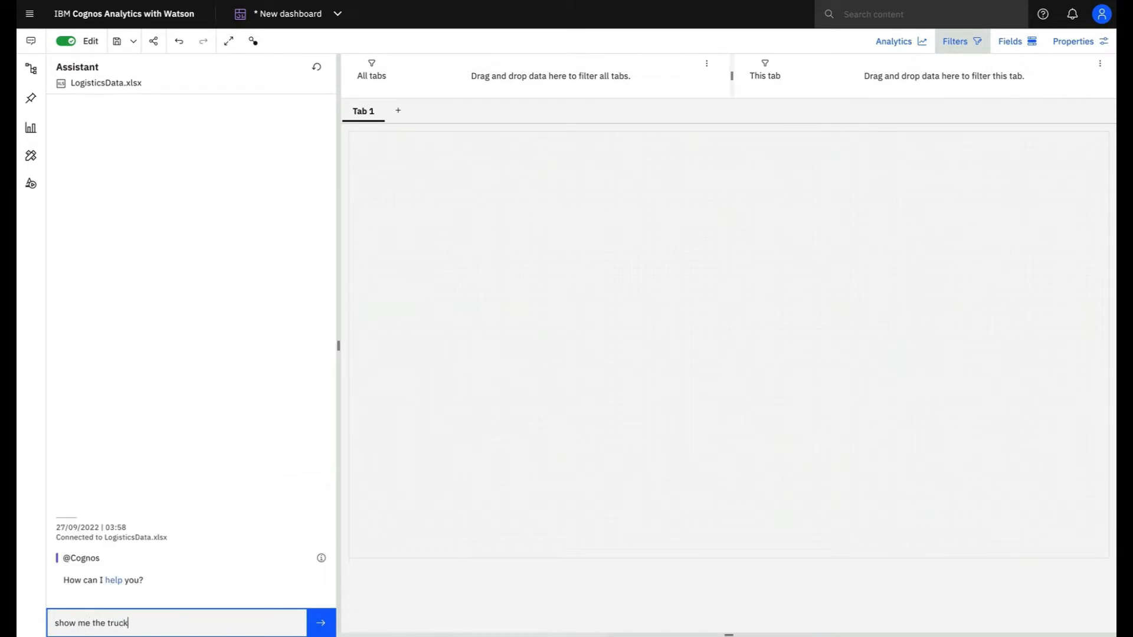
text( cycle average)
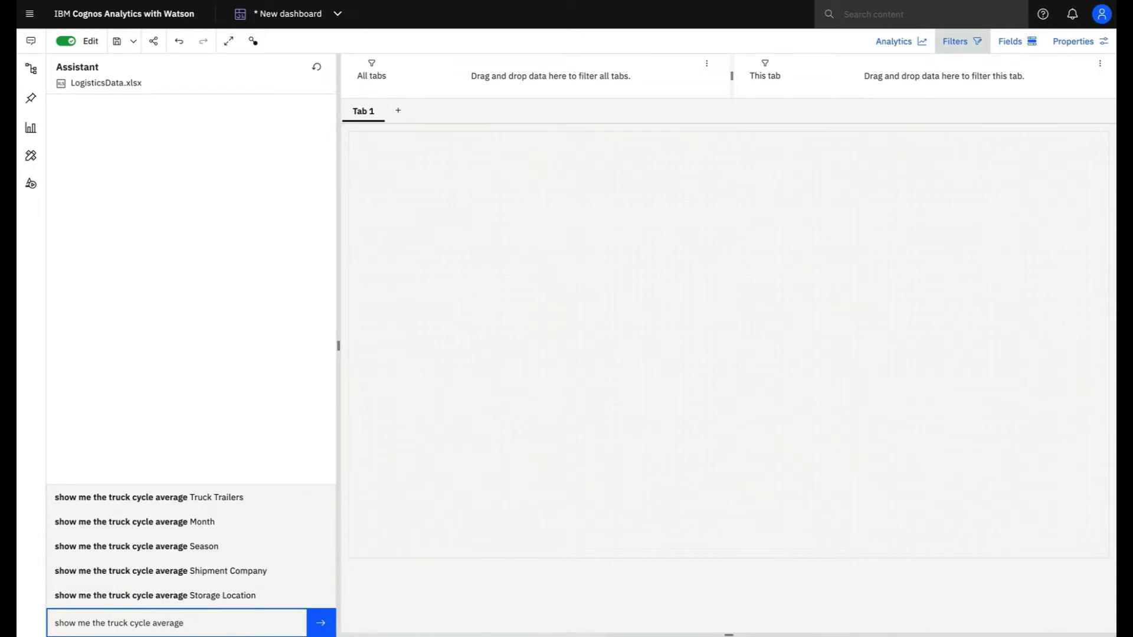
text( YTD)
key(Return)
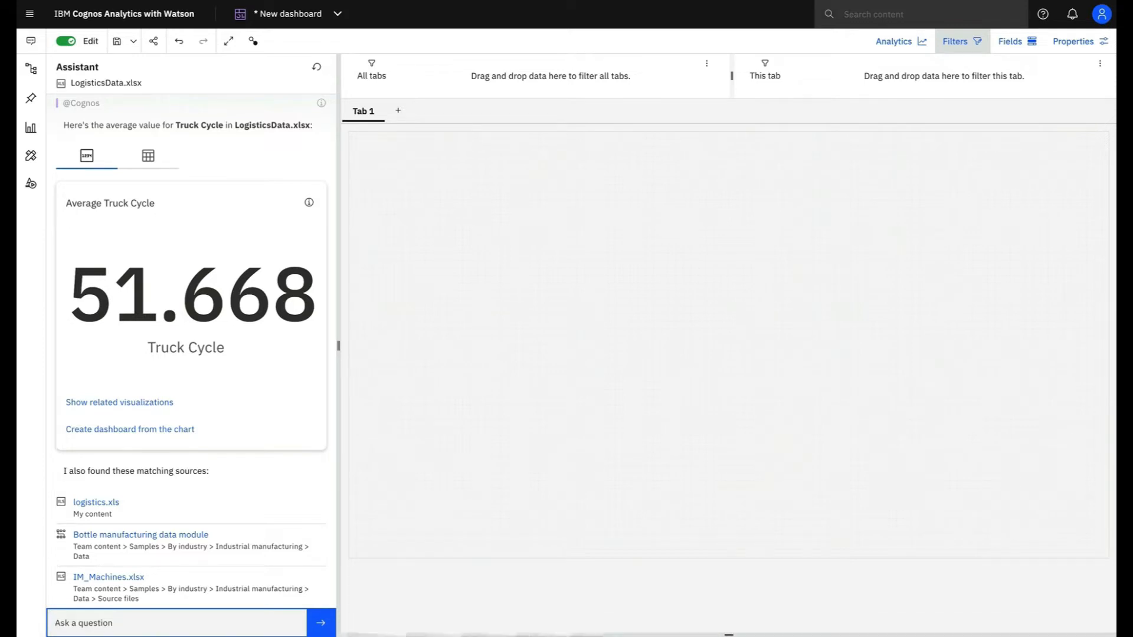
Step: Have the assistant suggest questions and ask the suggested "What can impact Truck Cycle?"
text(sugges)
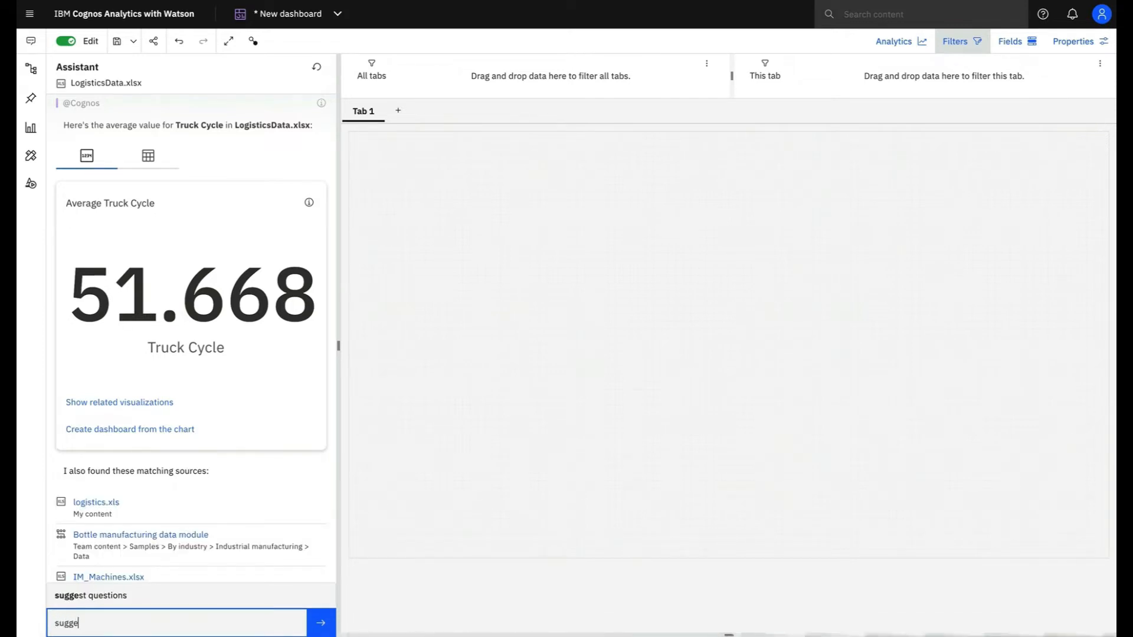
click(103, 603)
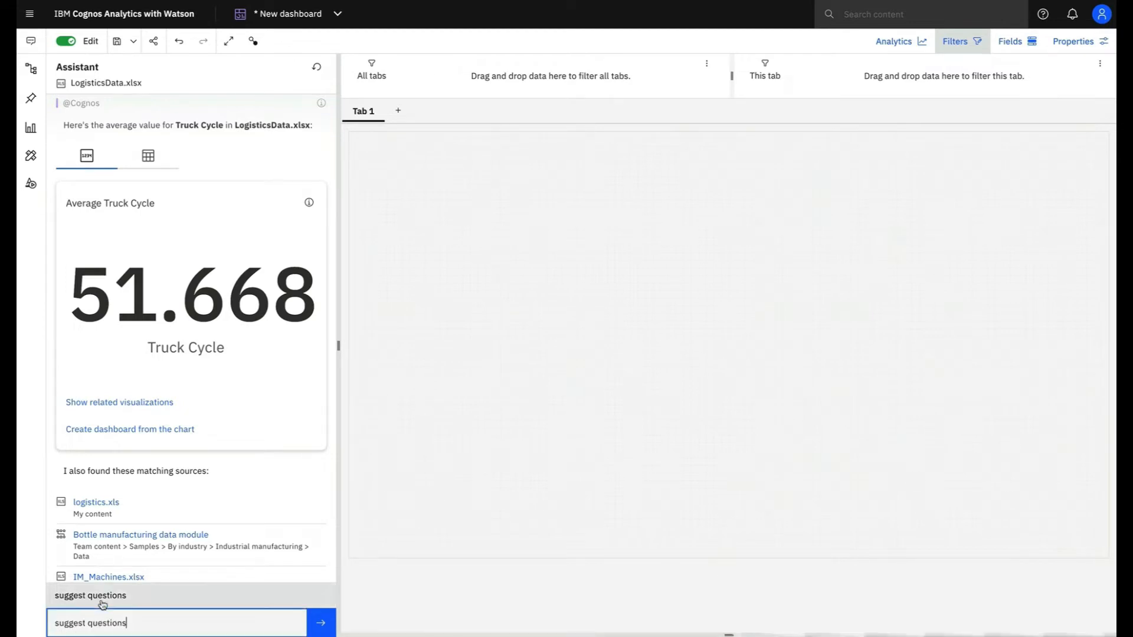
click(321, 627)
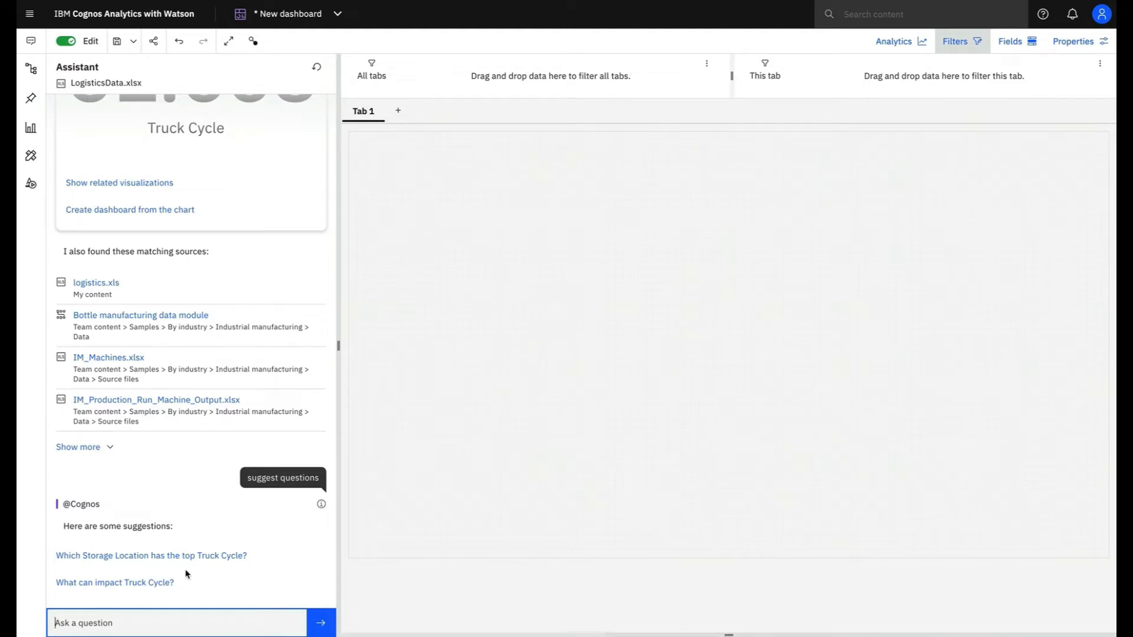
click(159, 584)
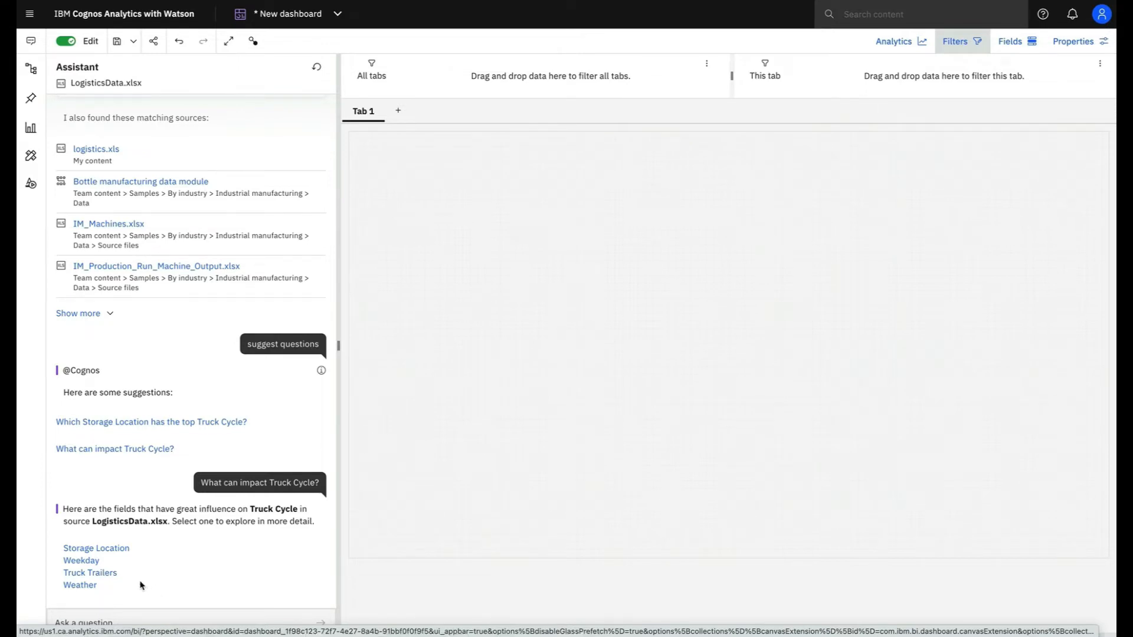
Step: Chart Truck Cycle against the influencing fields Weekday and Weather, displaying the Weather chart as bubbles sized by Truck Cycle
click(91, 563)
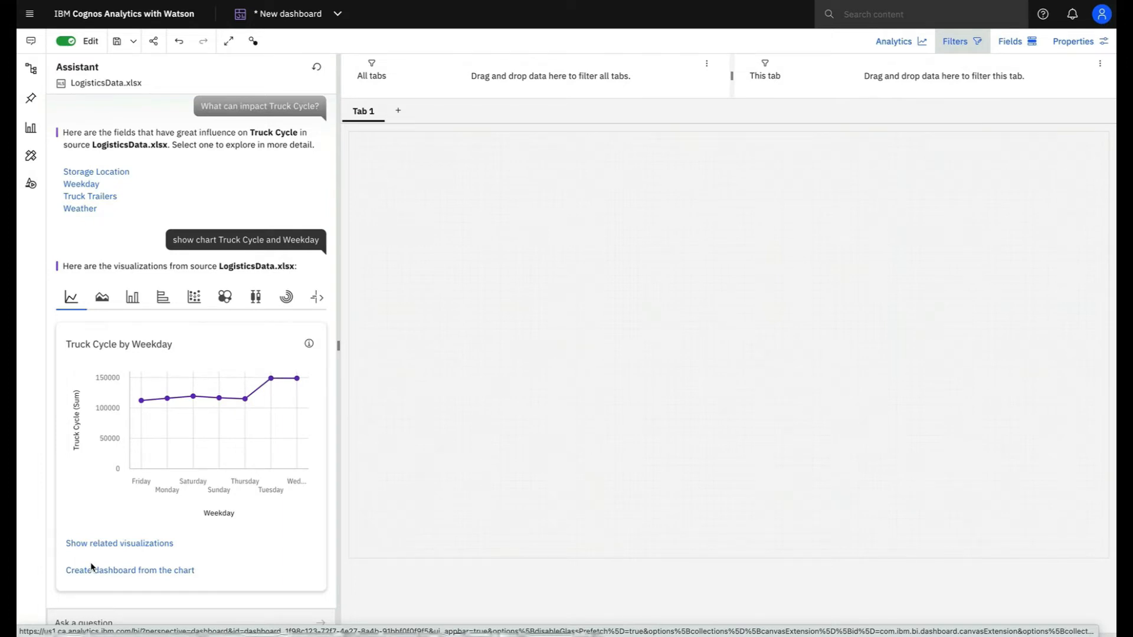
click(83, 209)
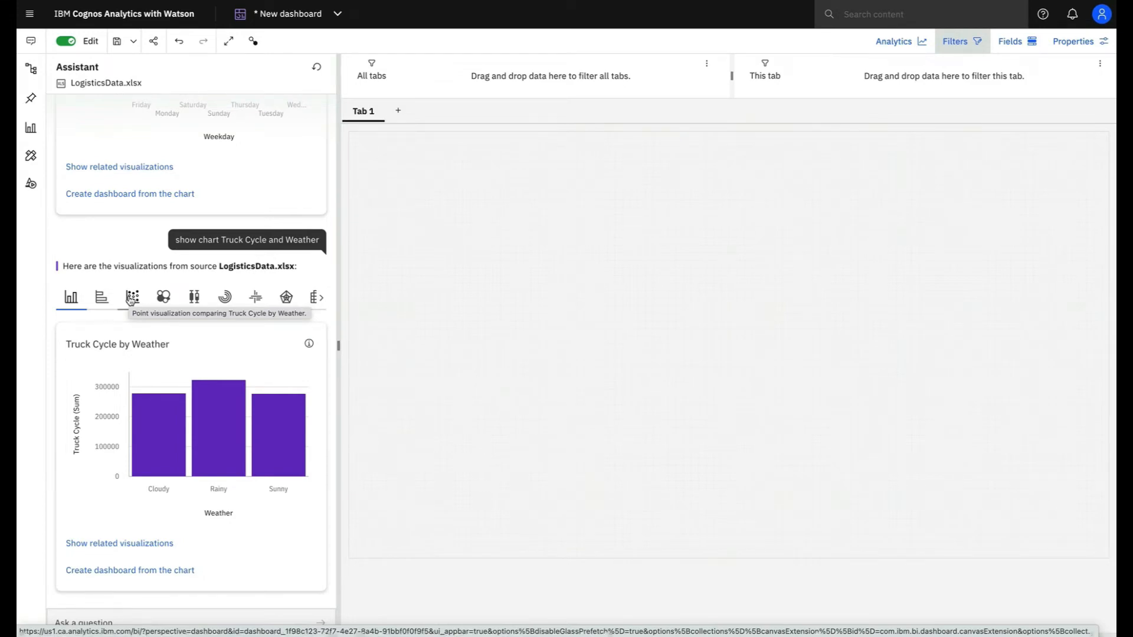
click(168, 300)
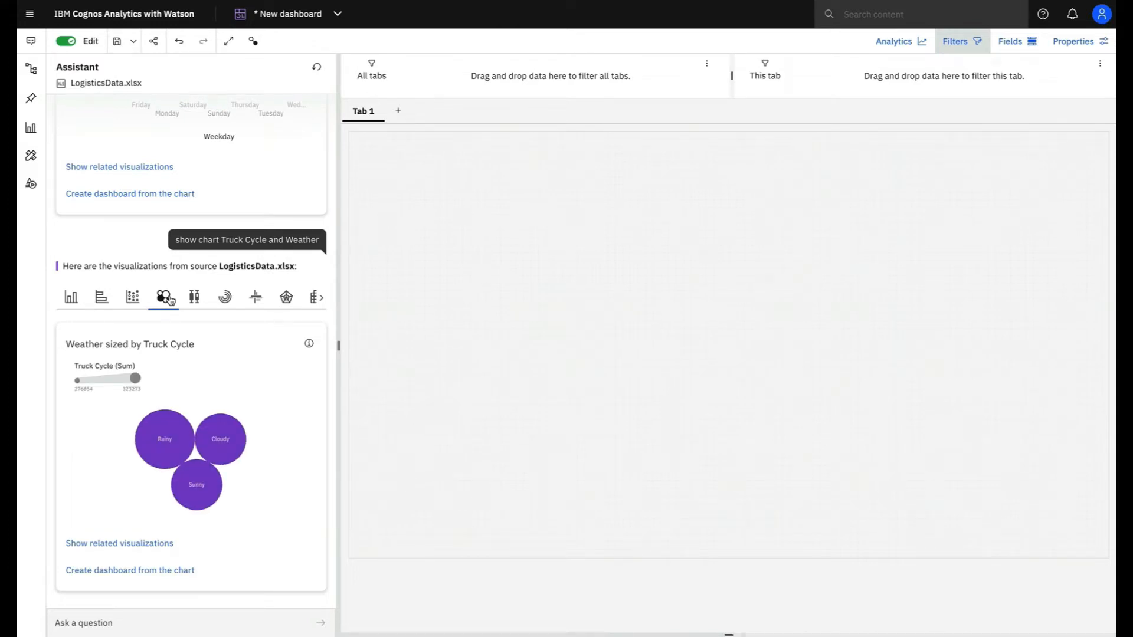
Step: Have the assistant generate a dashboard with the "create dashboard" request
click(144, 630)
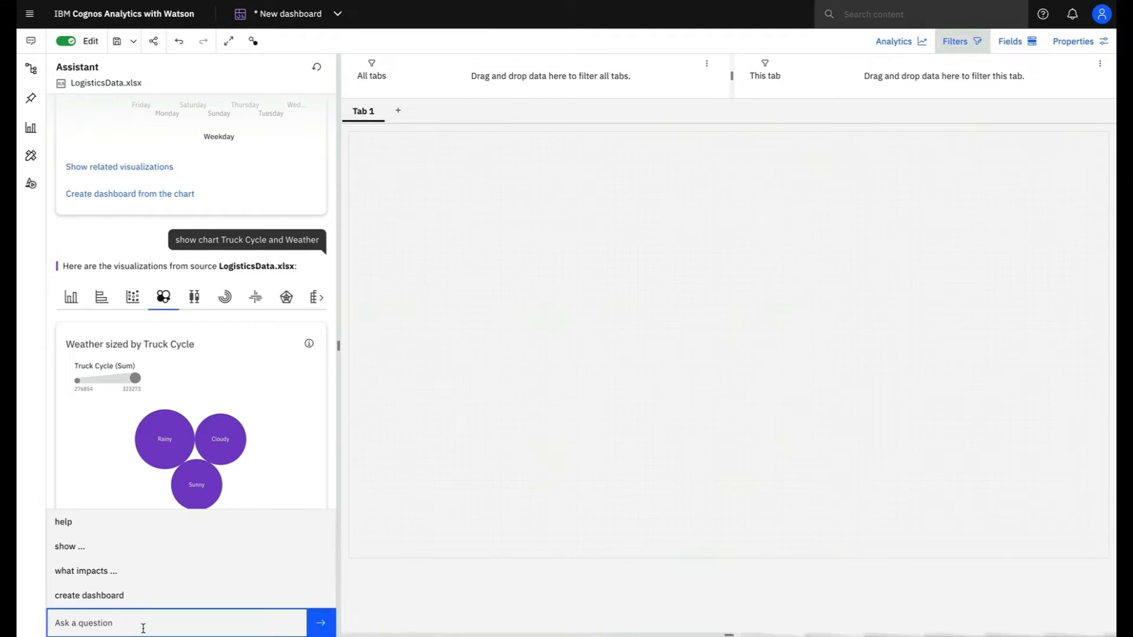
click(120, 597)
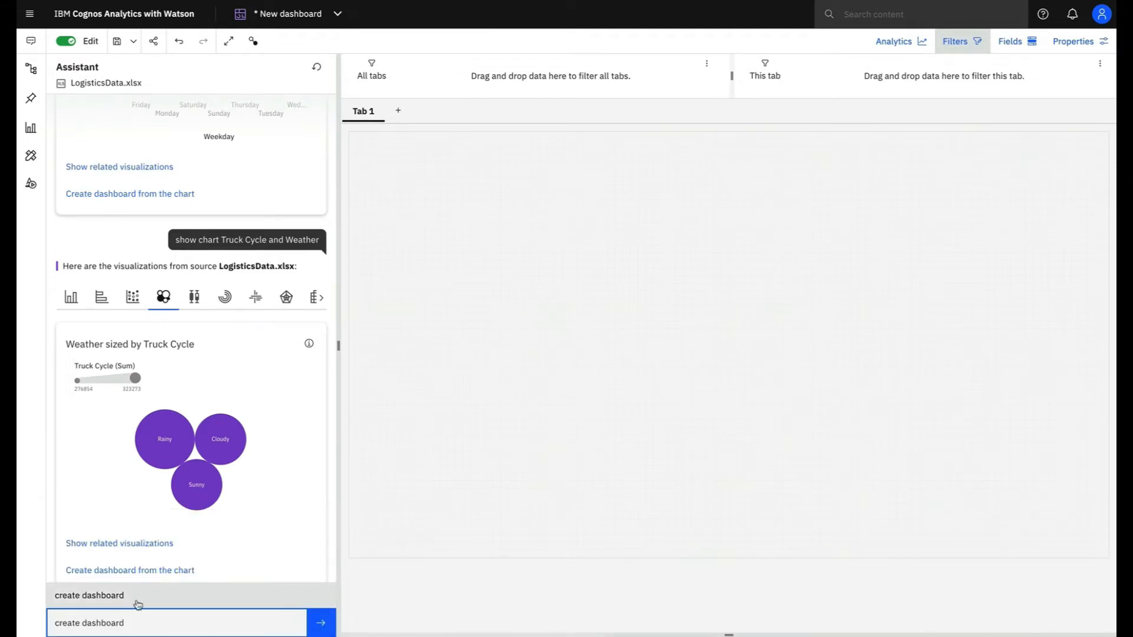
click(328, 626)
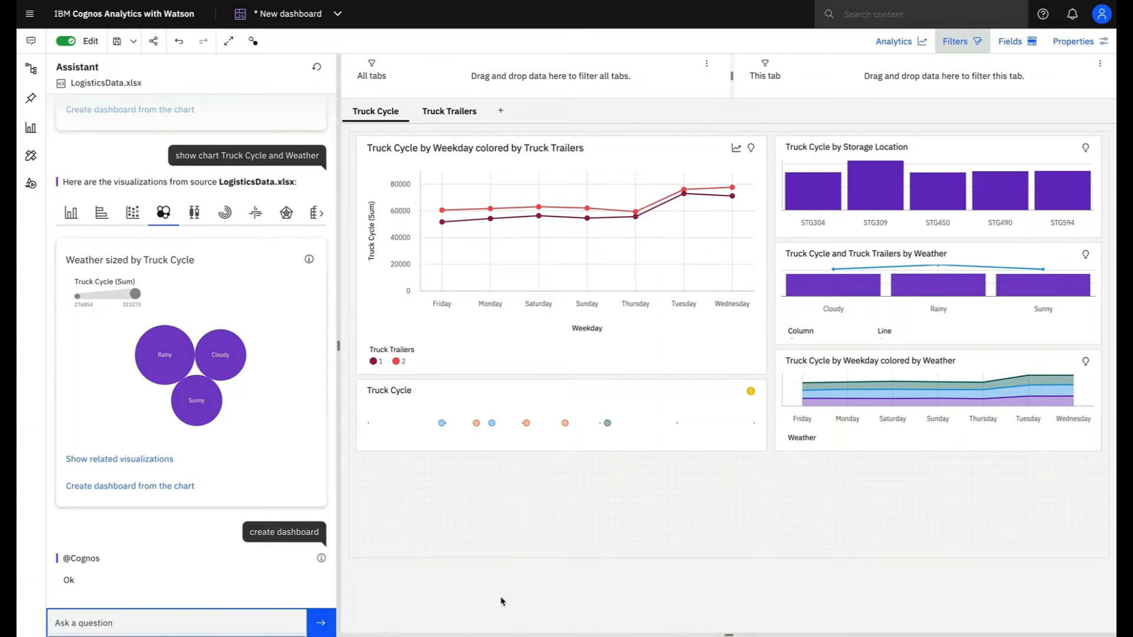
Step: Maximize the Truck Cycle driver analysis on the dashboard and examine the predictive strength of its single and combined drivers
click(890, 201)
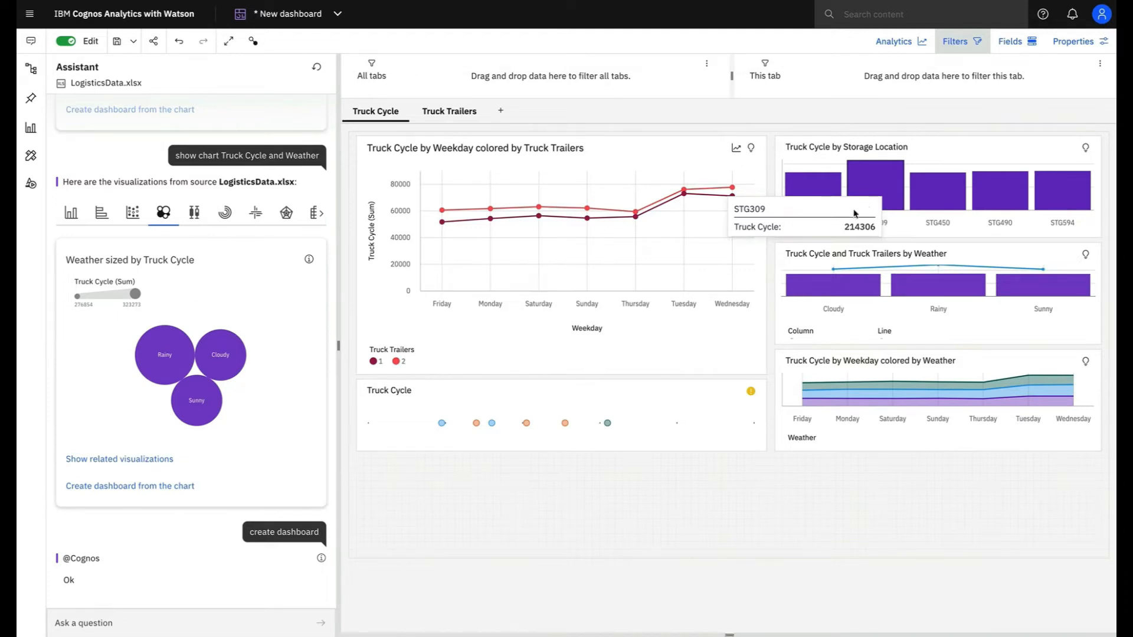
click(735, 410)
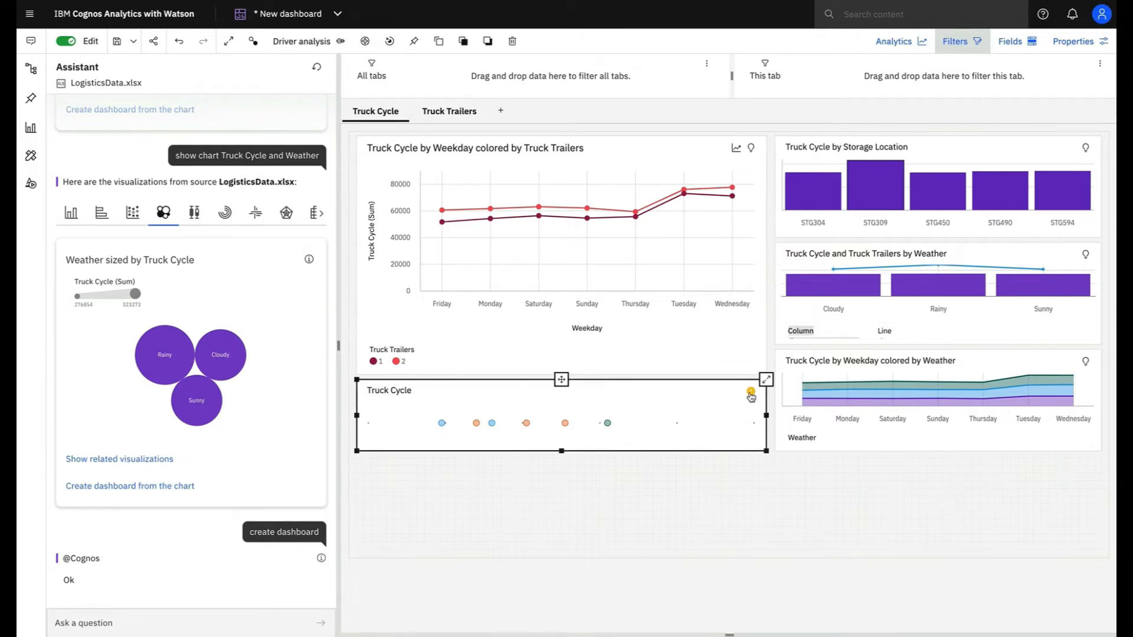
click(766, 380)
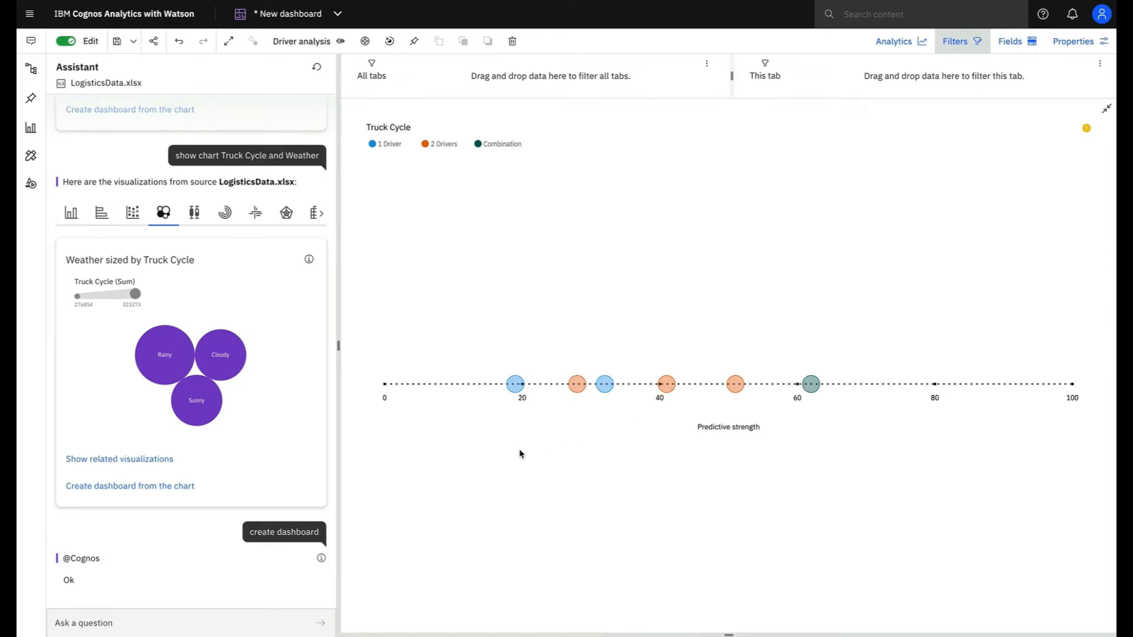
mouse_move(519, 389)
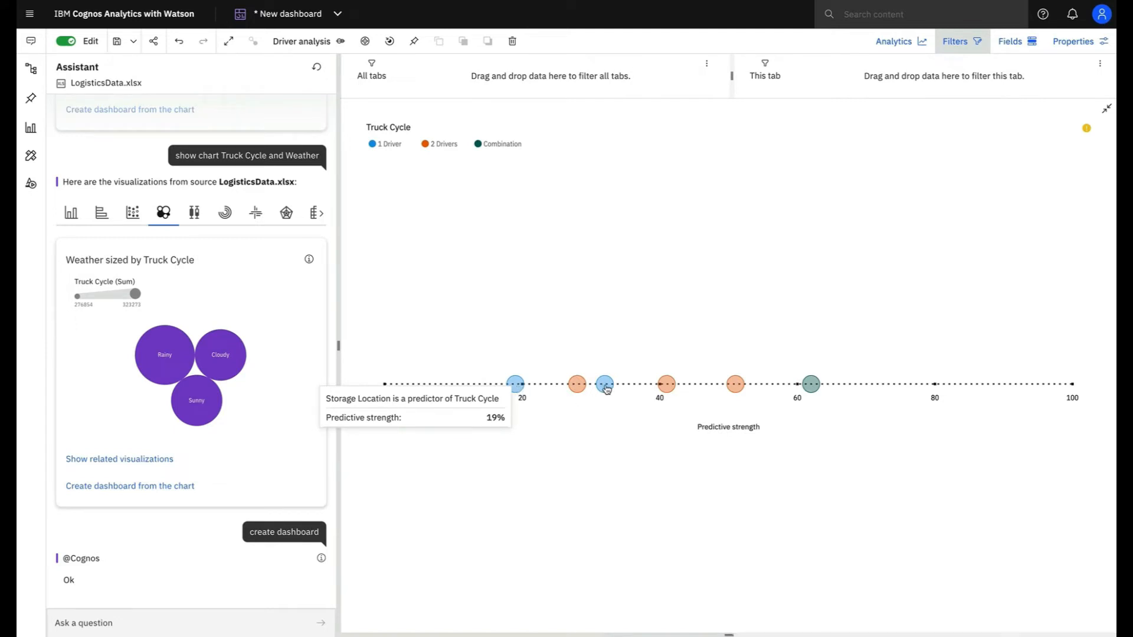
mouse_move(607, 388)
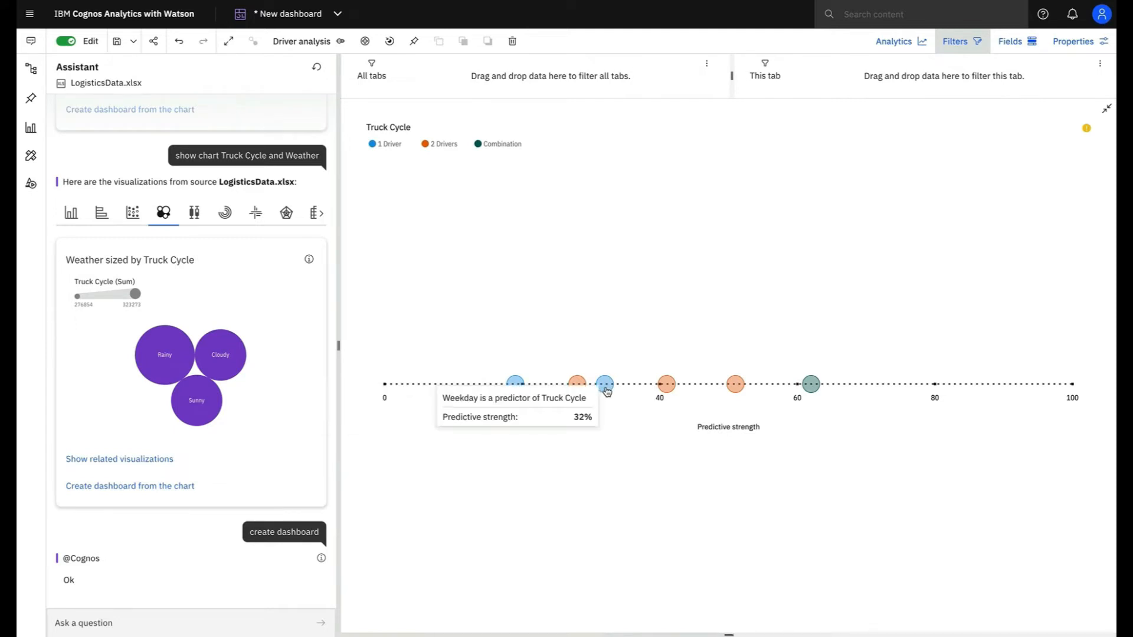
mouse_move(667, 388)
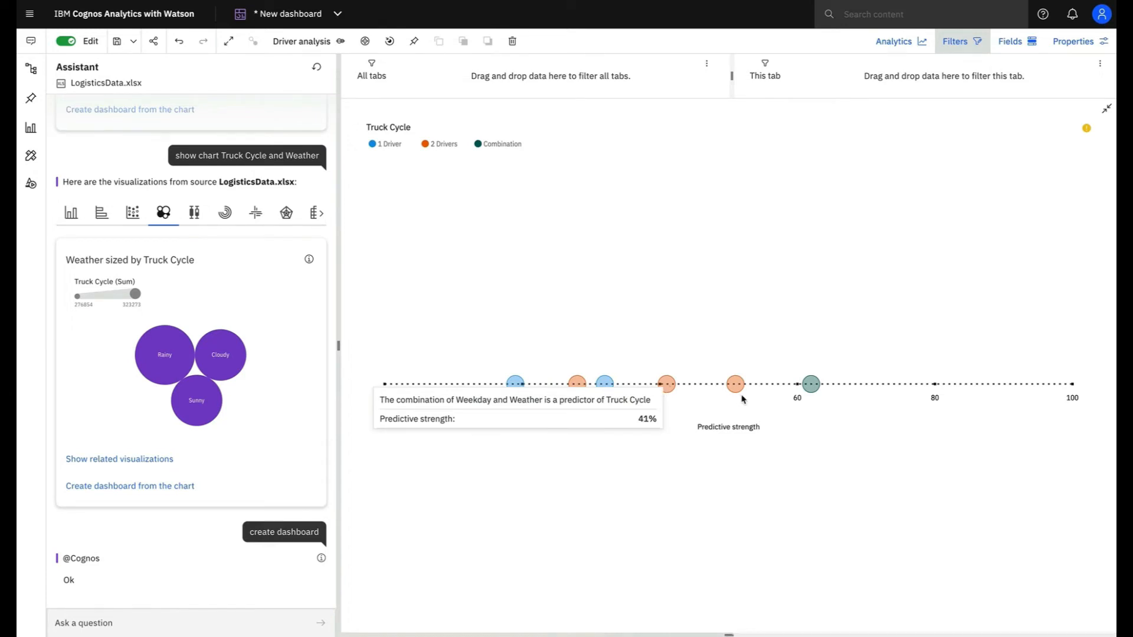
mouse_move(736, 390)
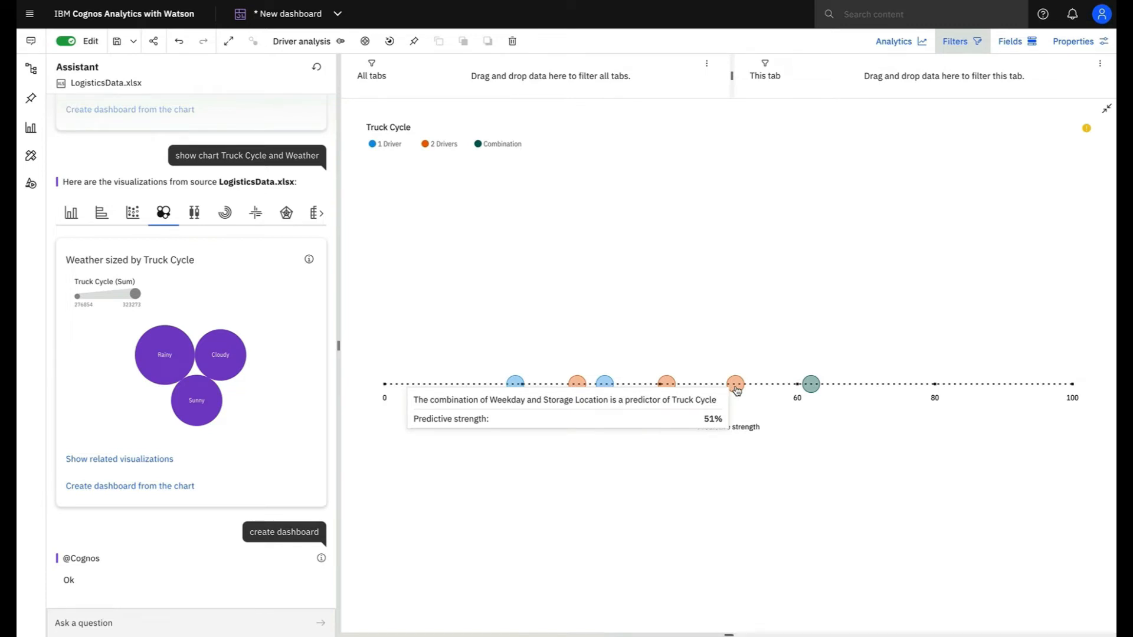
mouse_move(812, 391)
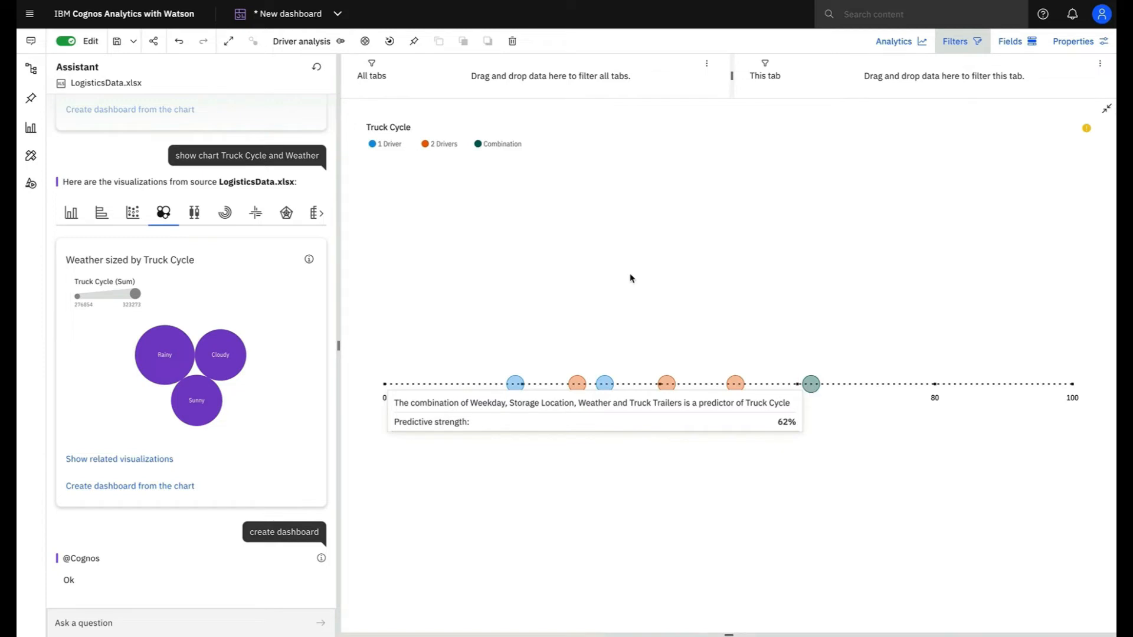
Step: Change the Truck Cycle driver analysis to a Spiral visualization, inspect its drivers and restore it to dashboard size
click(338, 44)
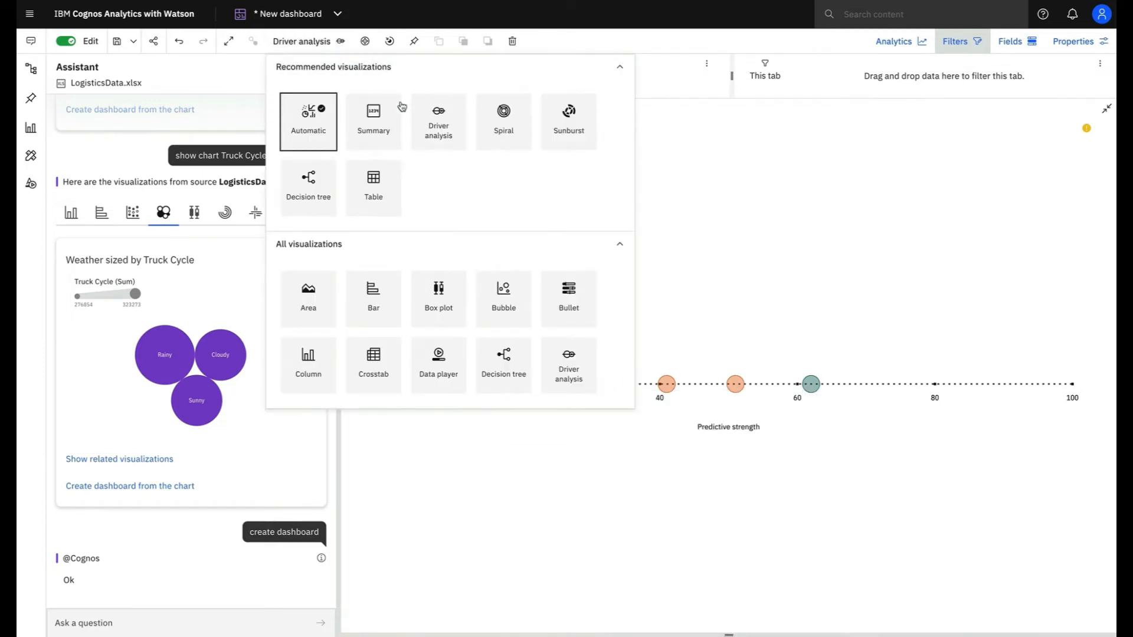
click(500, 136)
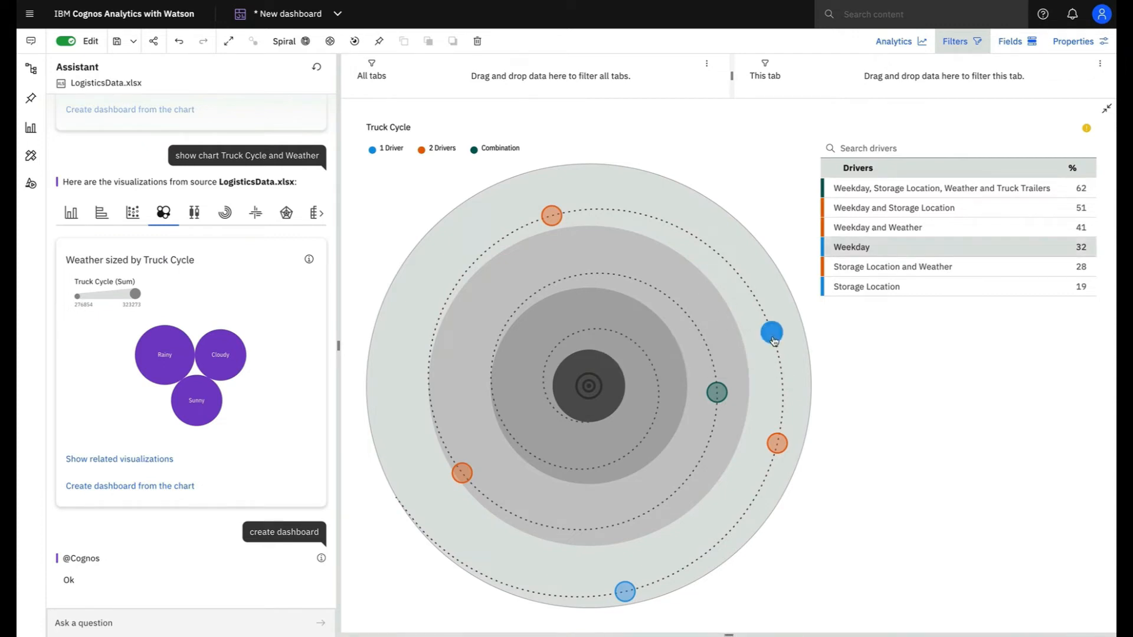
mouse_move(774, 341)
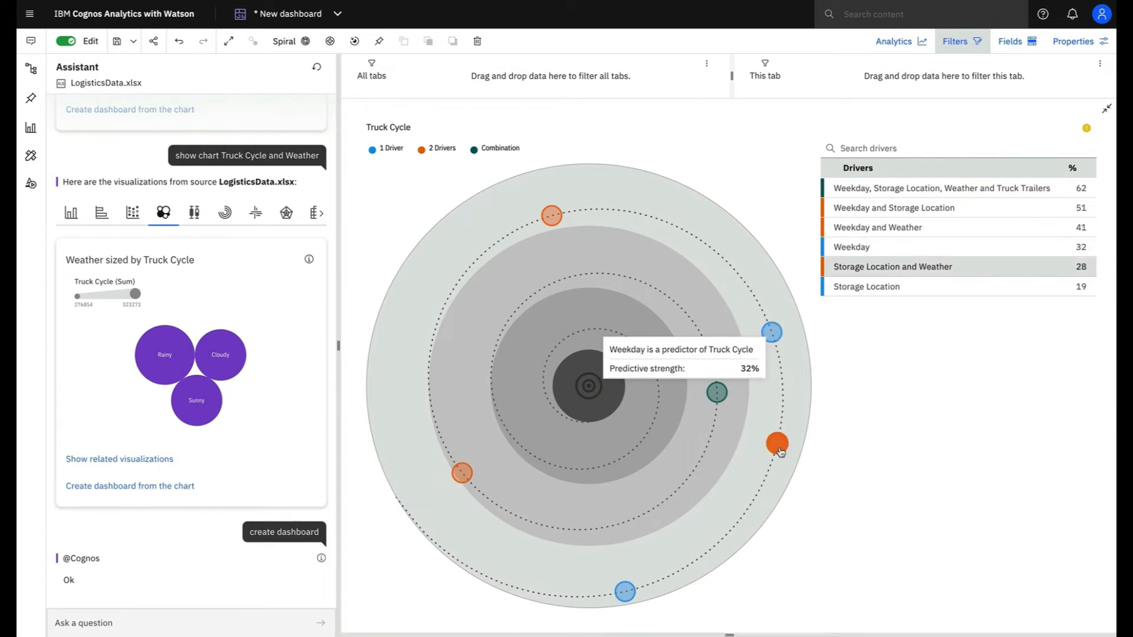
mouse_move(779, 444)
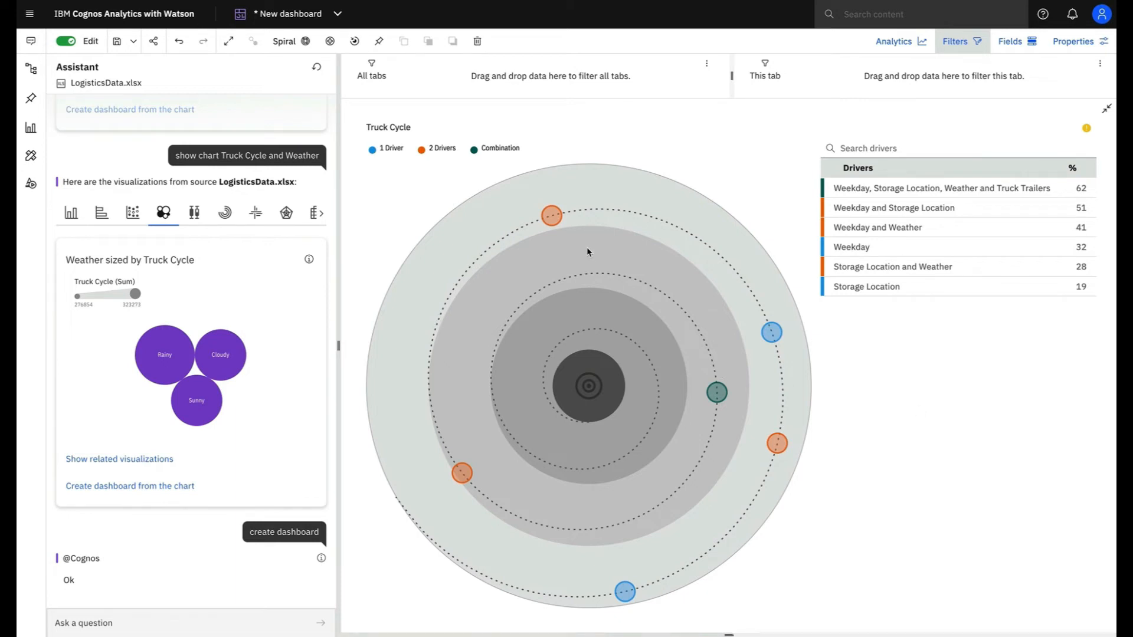
click(1106, 109)
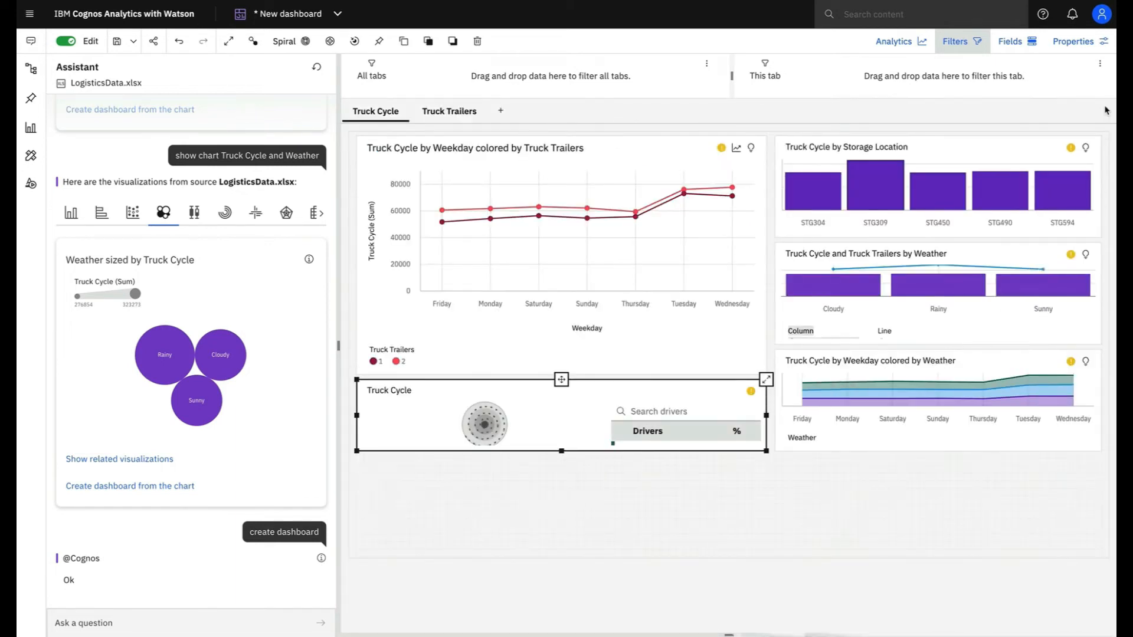
Step: Create a new exploration from the Truck Cycle by Storage Location chart
click(976, 151)
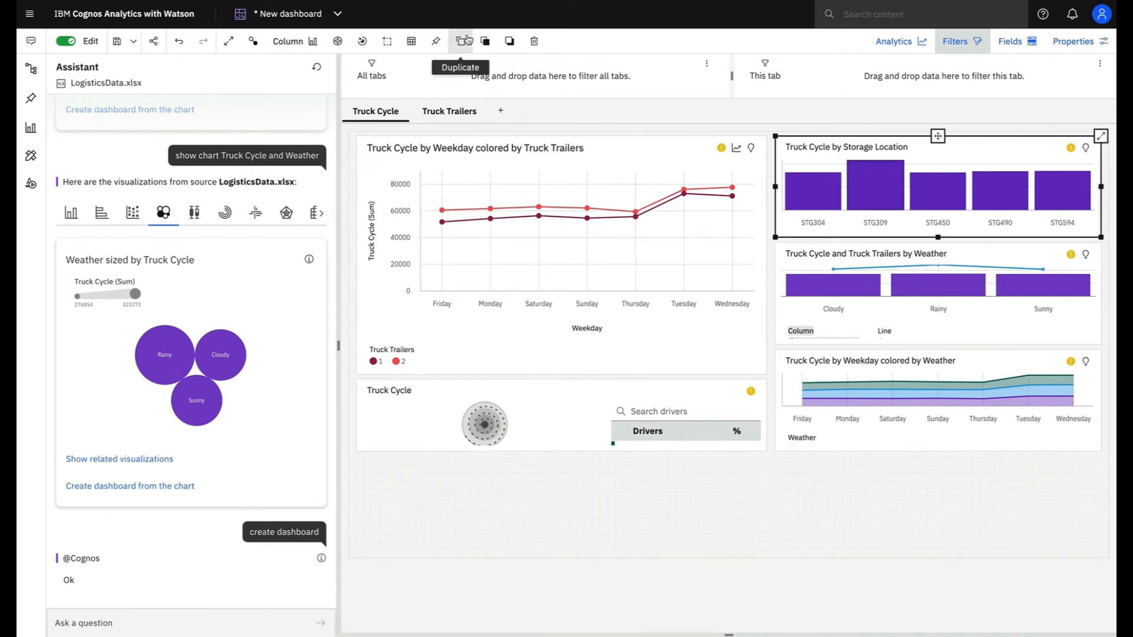
click(338, 41)
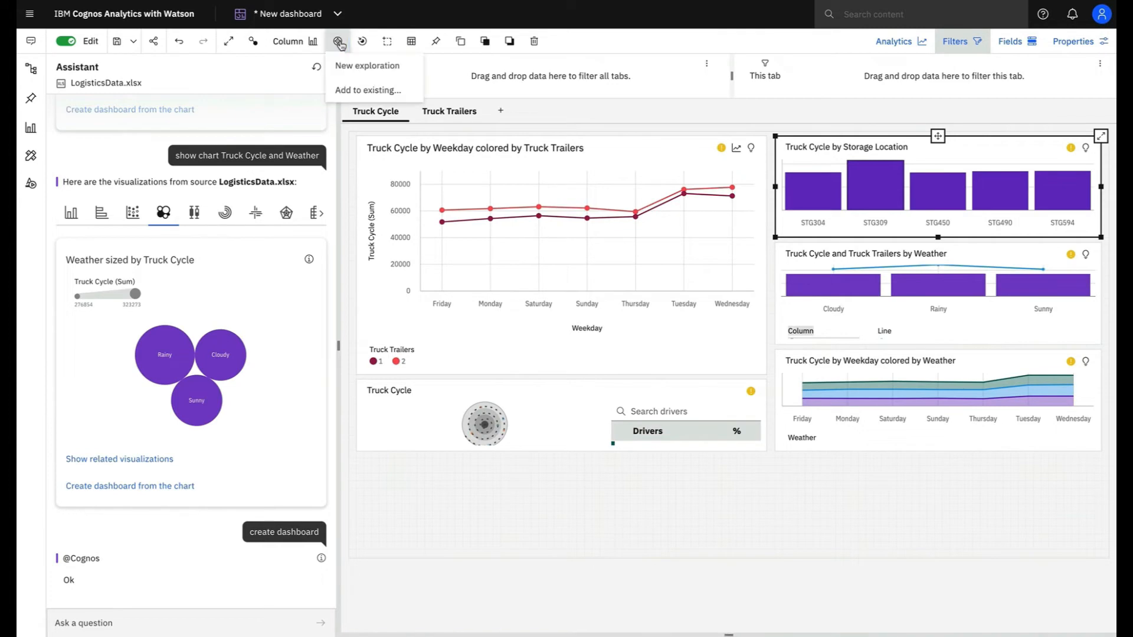
click(348, 66)
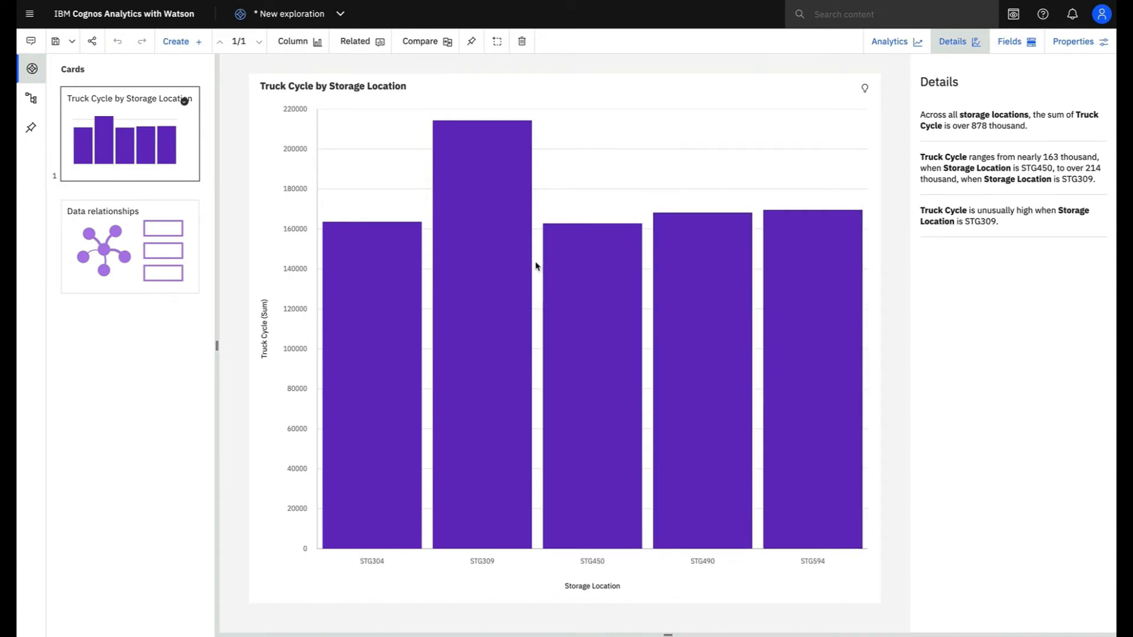
Step: Build the data relationships diagram starting from Truck Cycle and adjust its relationship strength range to leave out Truck Trailers
click(115, 276)
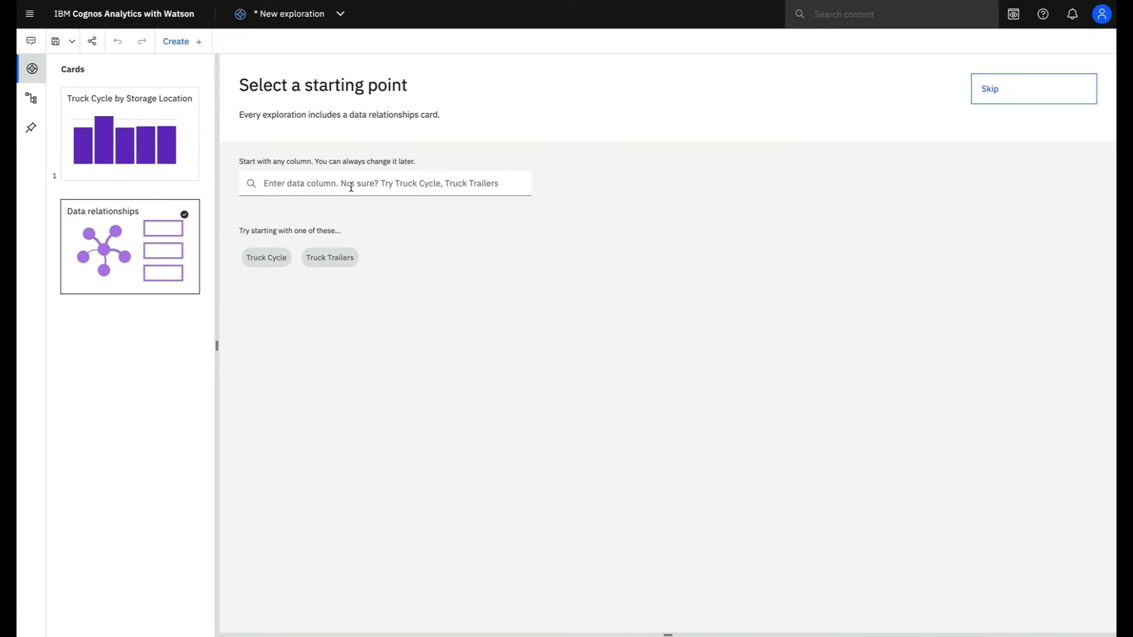
mouse_move(274, 258)
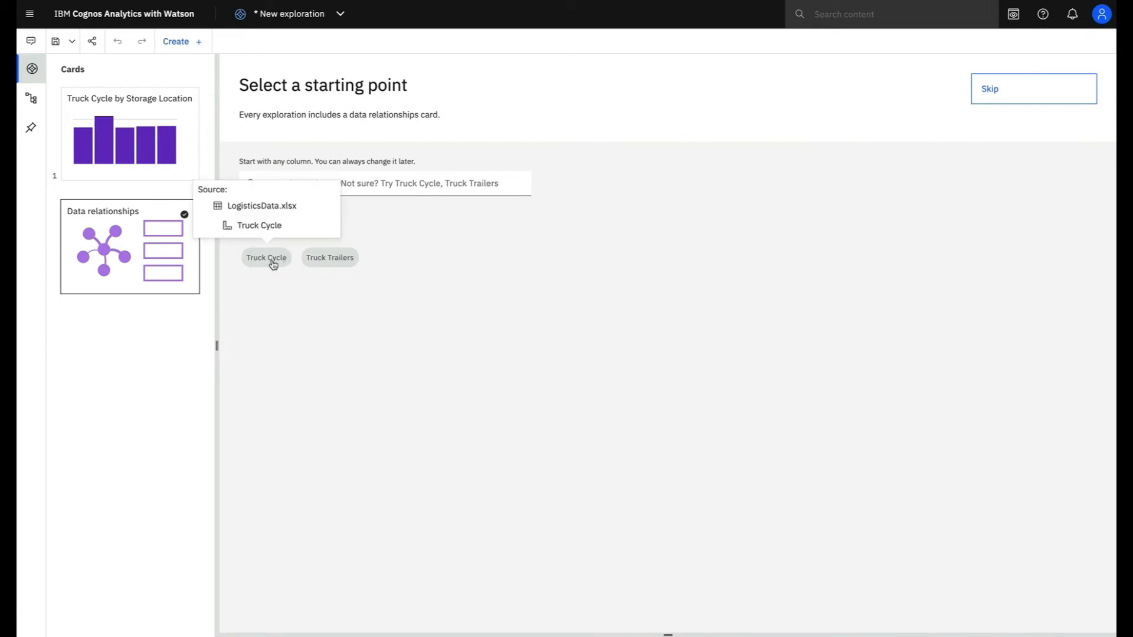
click(274, 260)
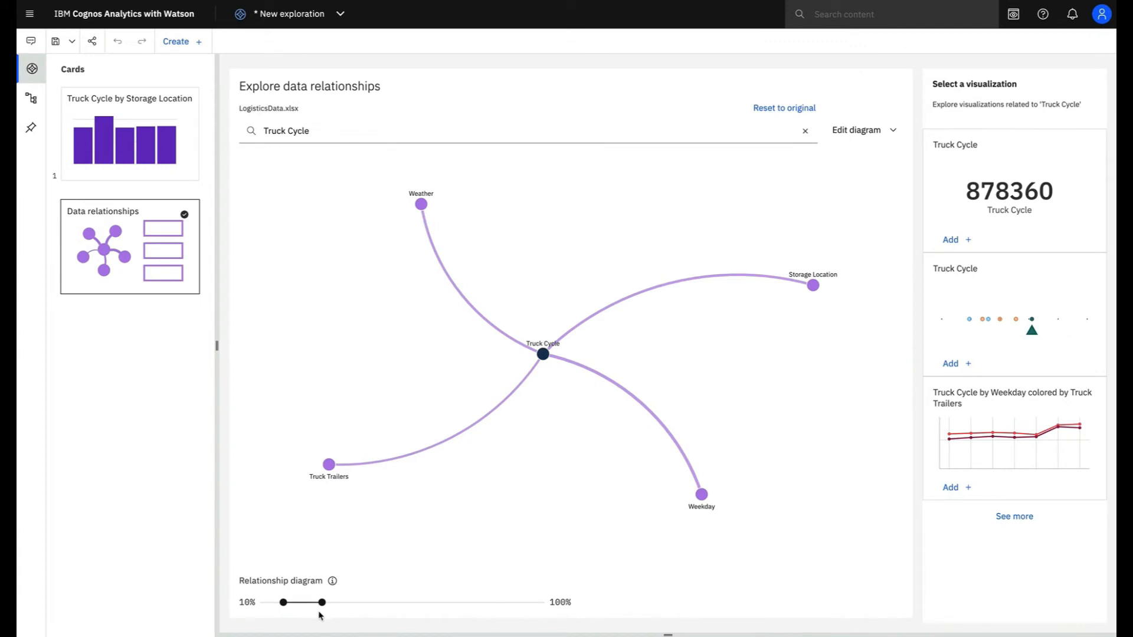
mouse_move(323, 604)
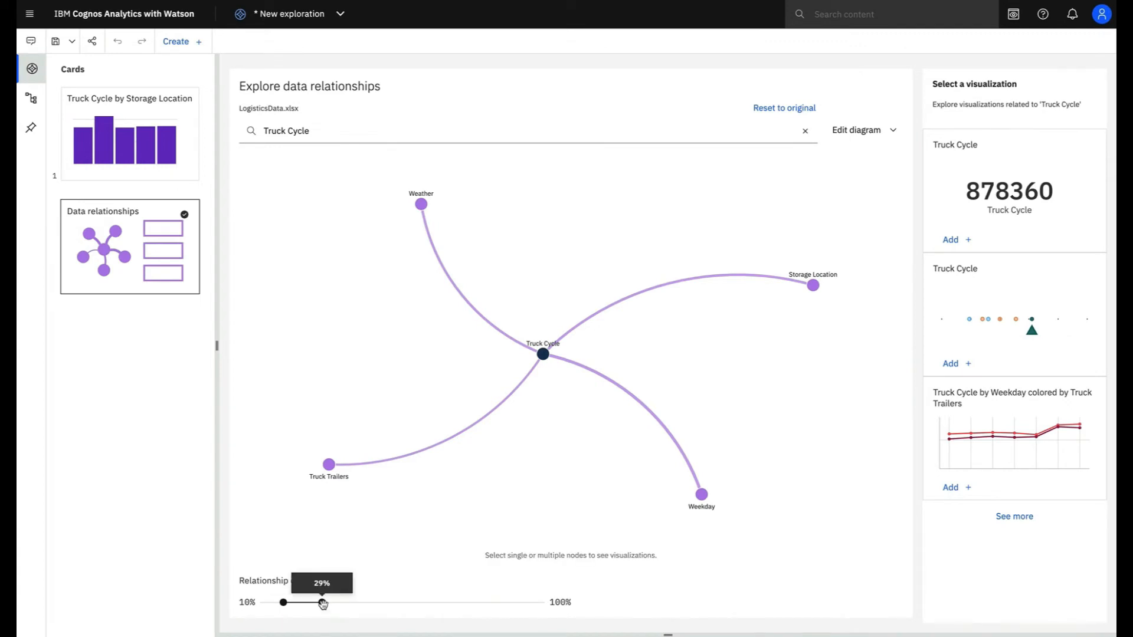
drag(322, 603, 289, 602)
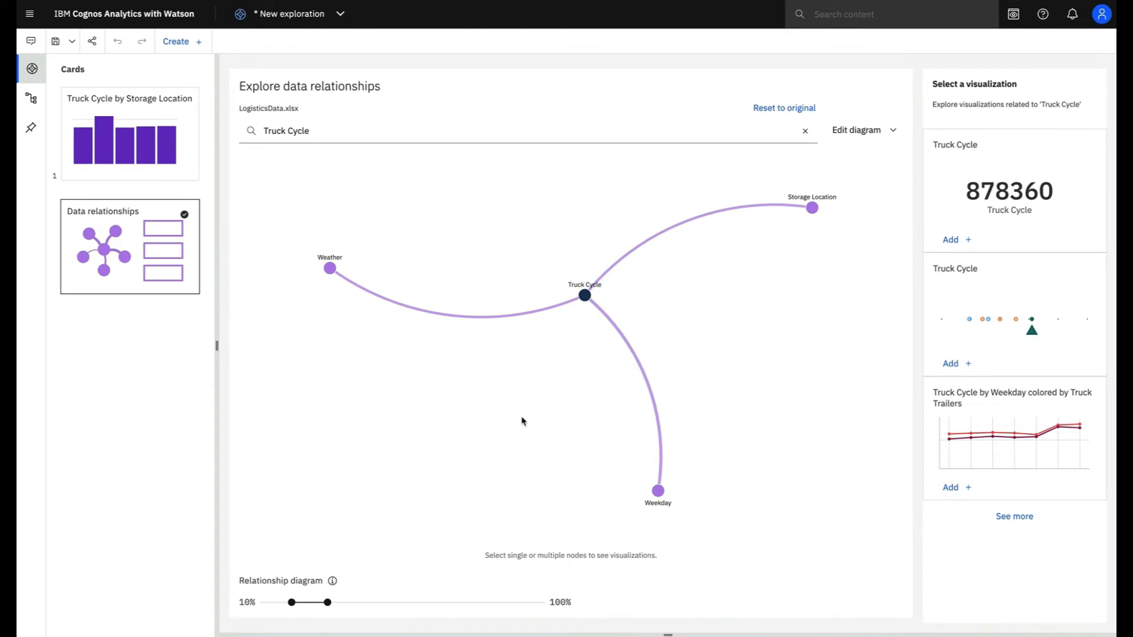
Step: Check the relationship strength between Truck Cycle and Weekday and show the visualizations related to Weekday
mouse_move(661, 492)
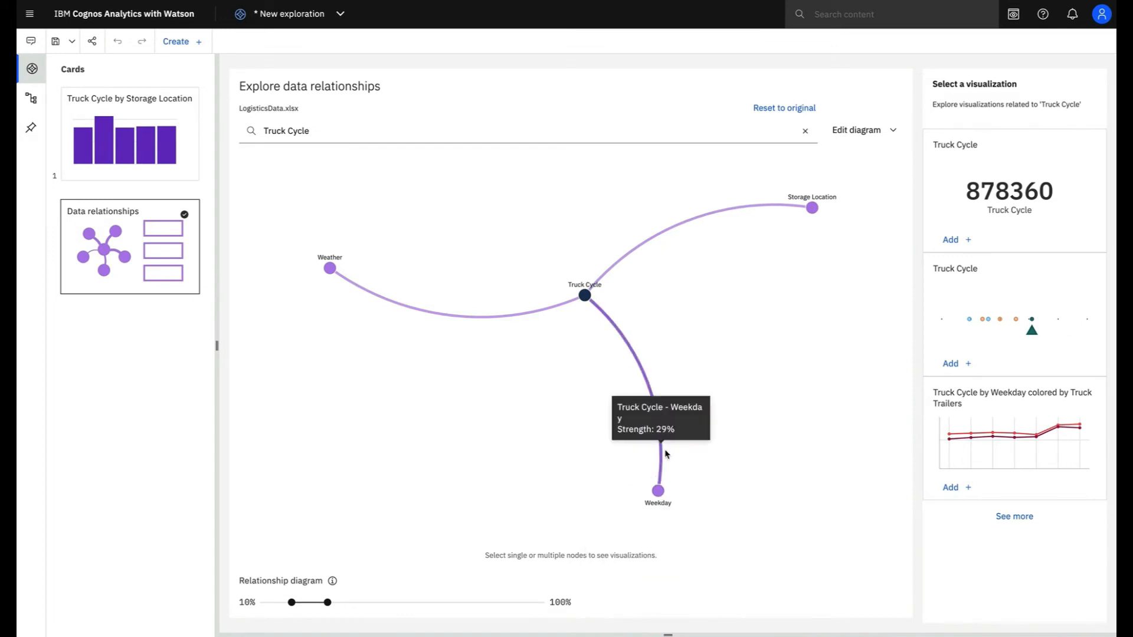
click(659, 494)
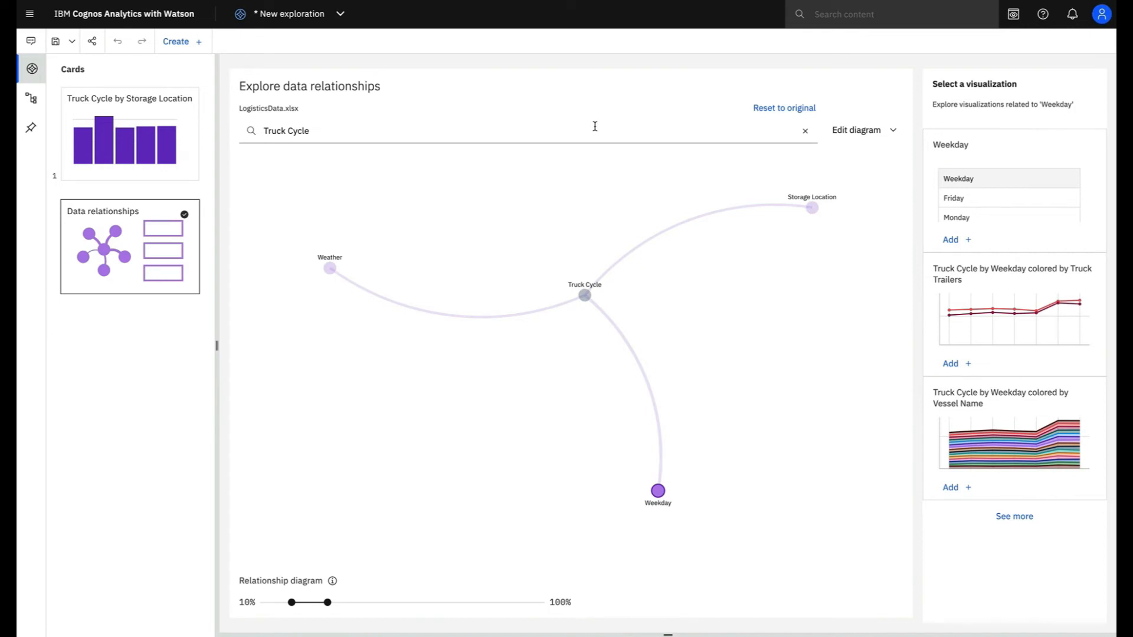
Step: Switch back to the new dashboard and add a tab using the undivided single-area template
click(343, 17)
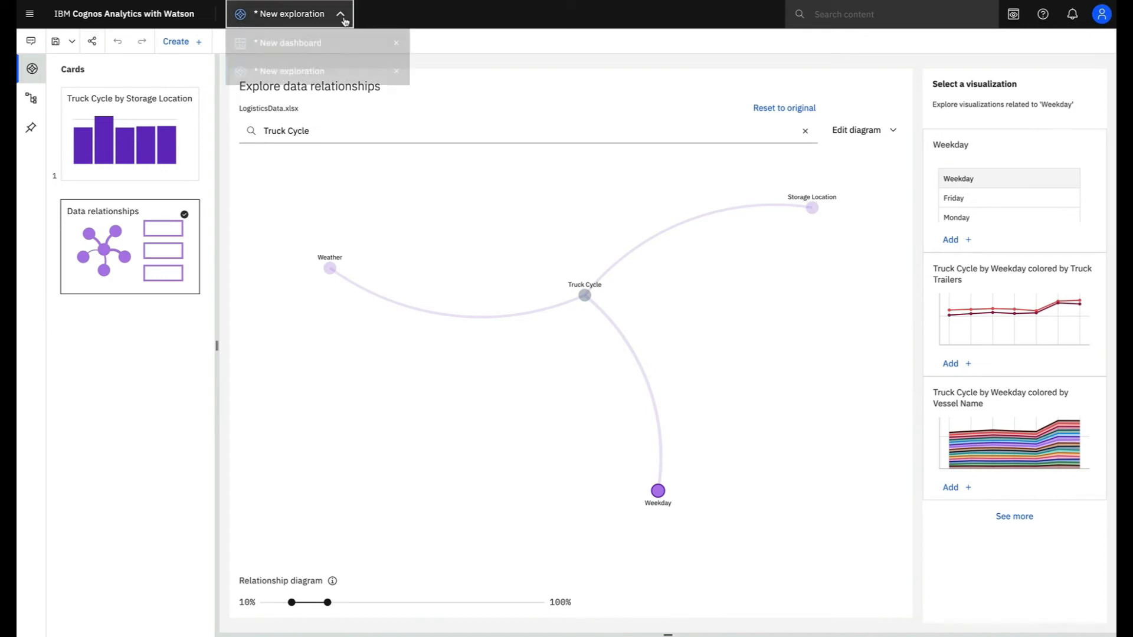
click(329, 46)
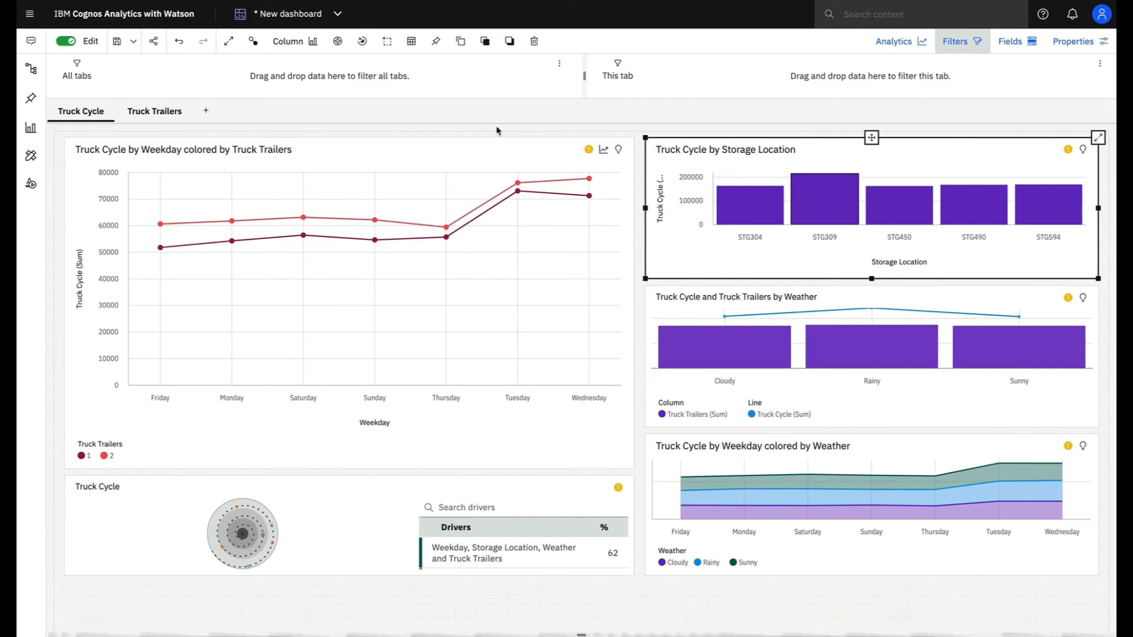
click(206, 112)
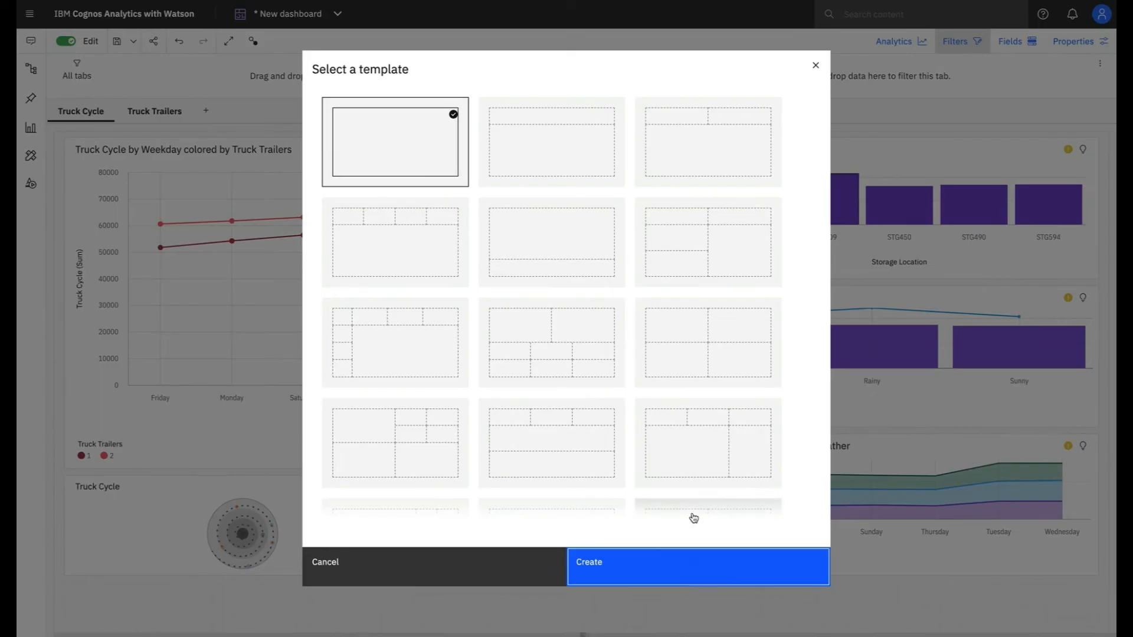
click(661, 573)
Step: Ask the assistant "show YTD truck cycle by month"
click(34, 46)
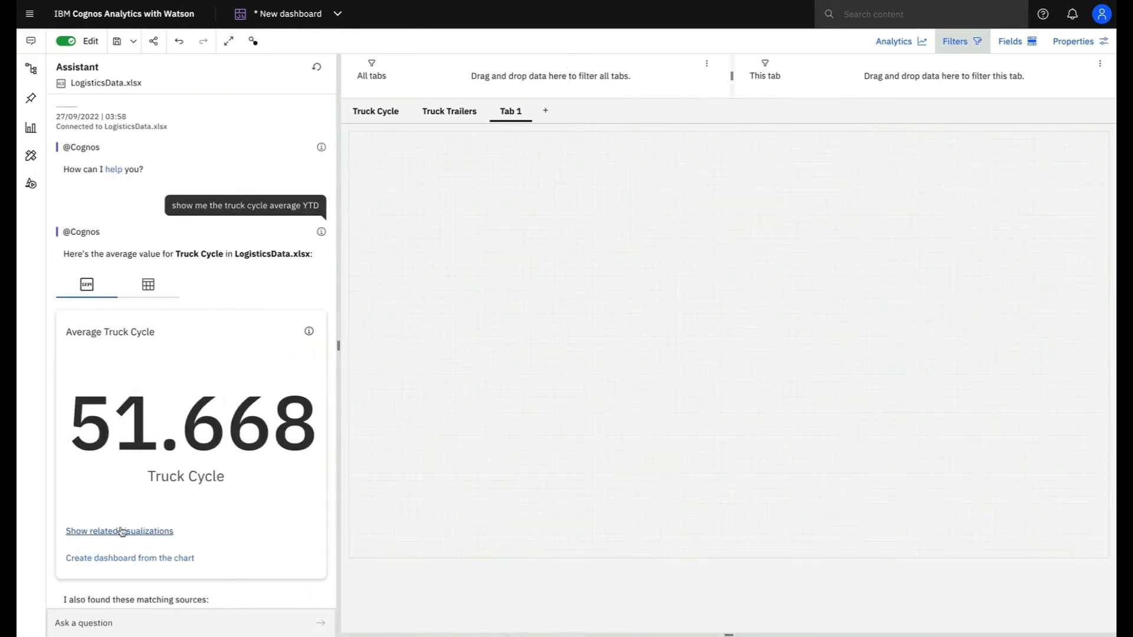
click(104, 620)
text(show)
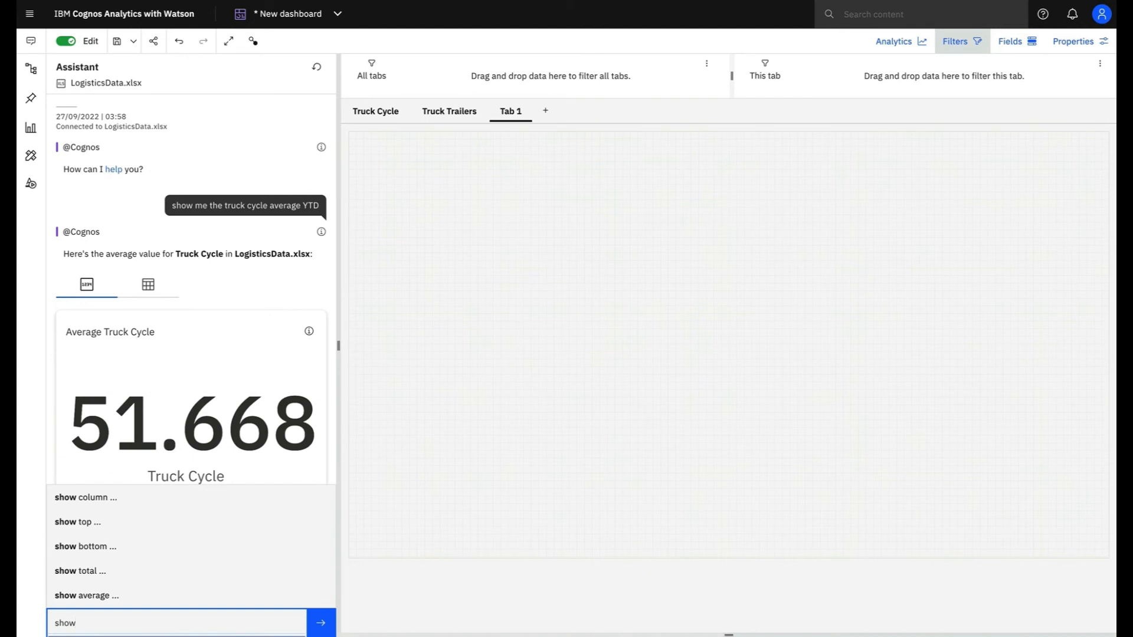
text( YTD)
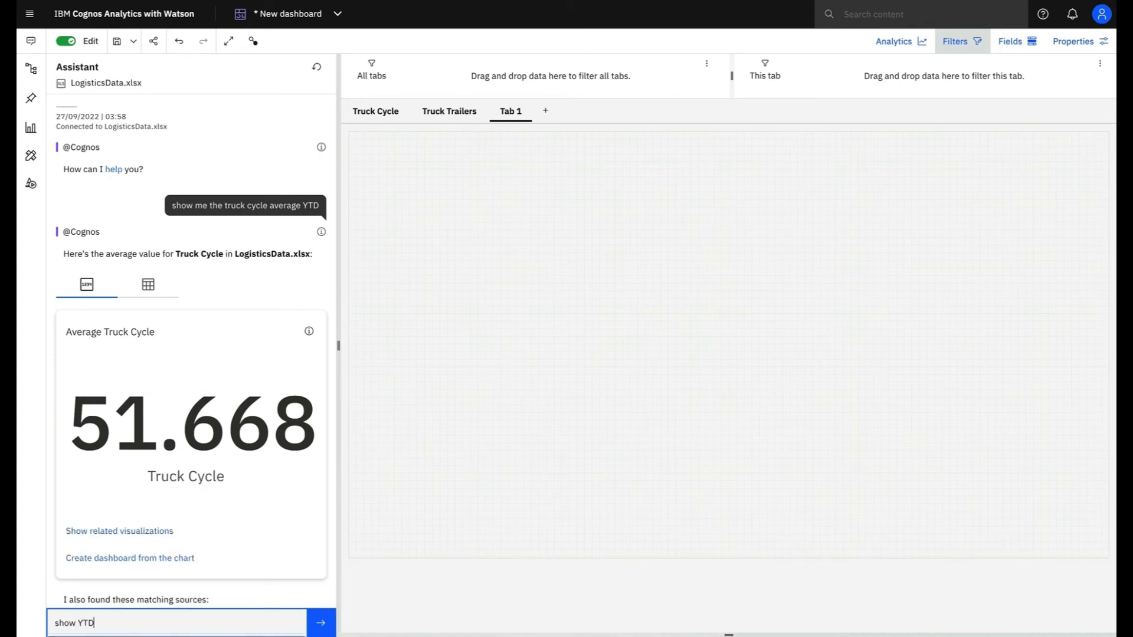
text( truck cycle by)
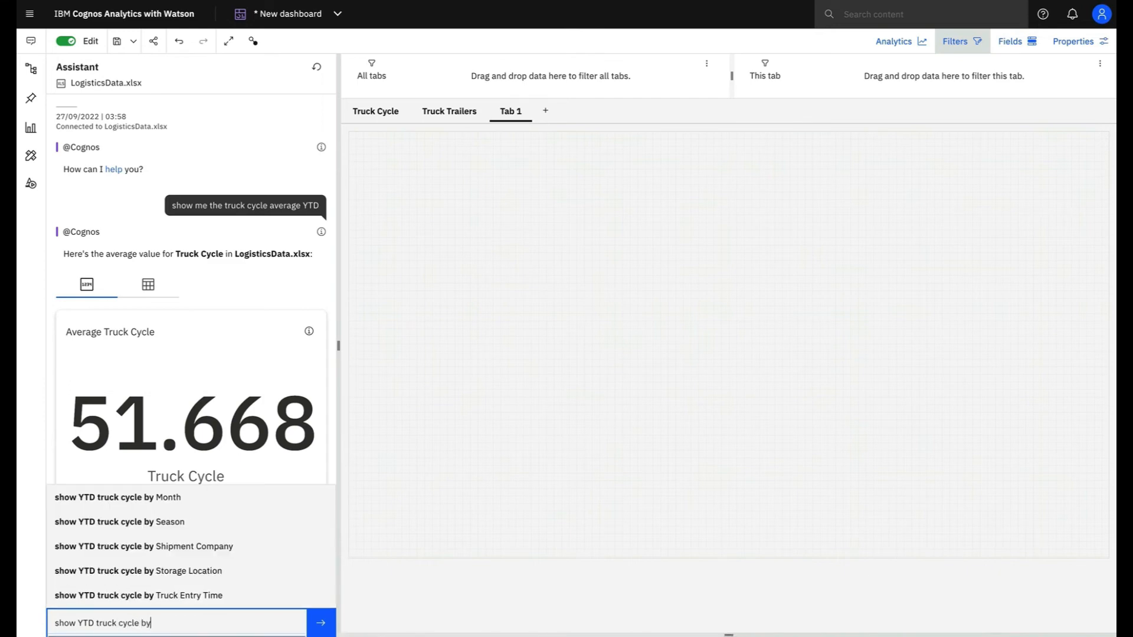
text( month)
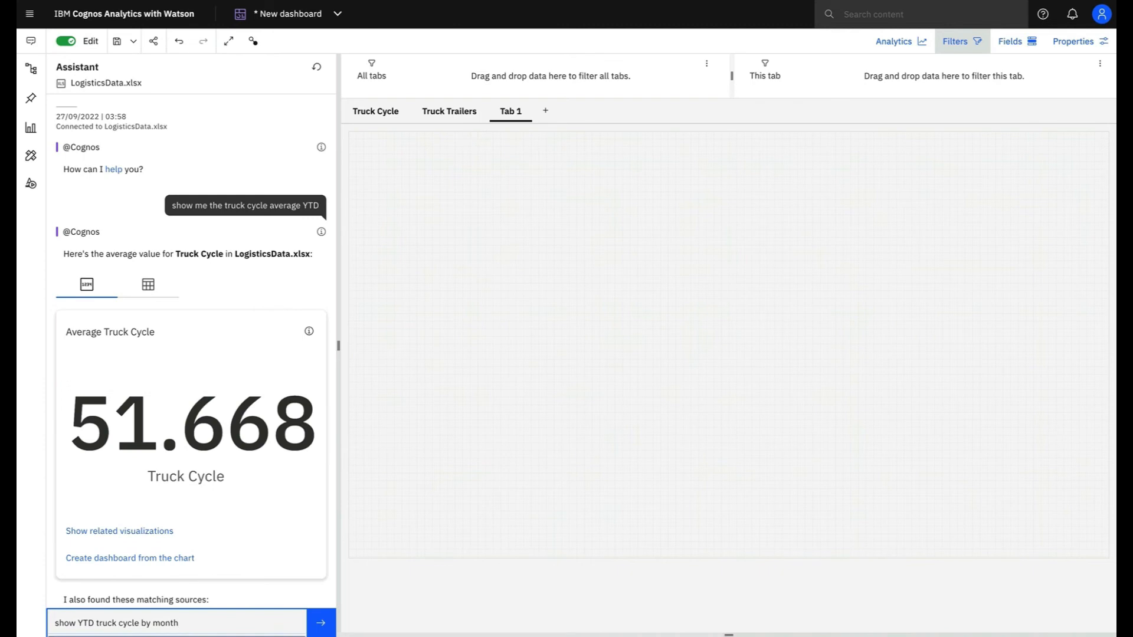
key(Return)
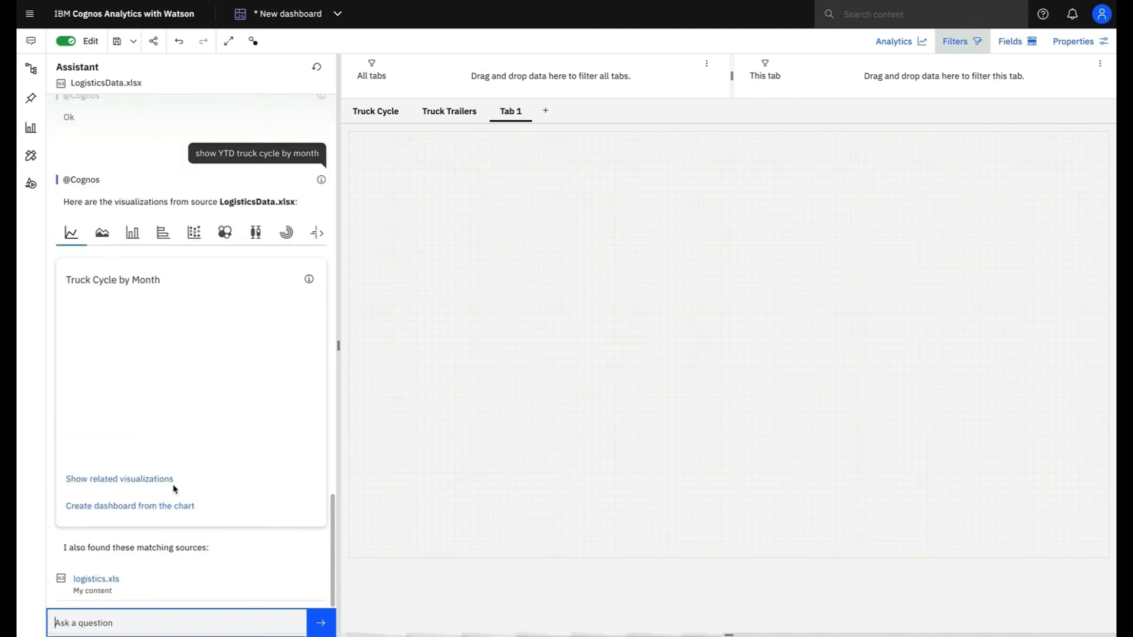
Step: Place the assistant's Truck Cycle by Month line chart on the empty Tab 1 and maximize it
drag(241, 281, 356, 144)
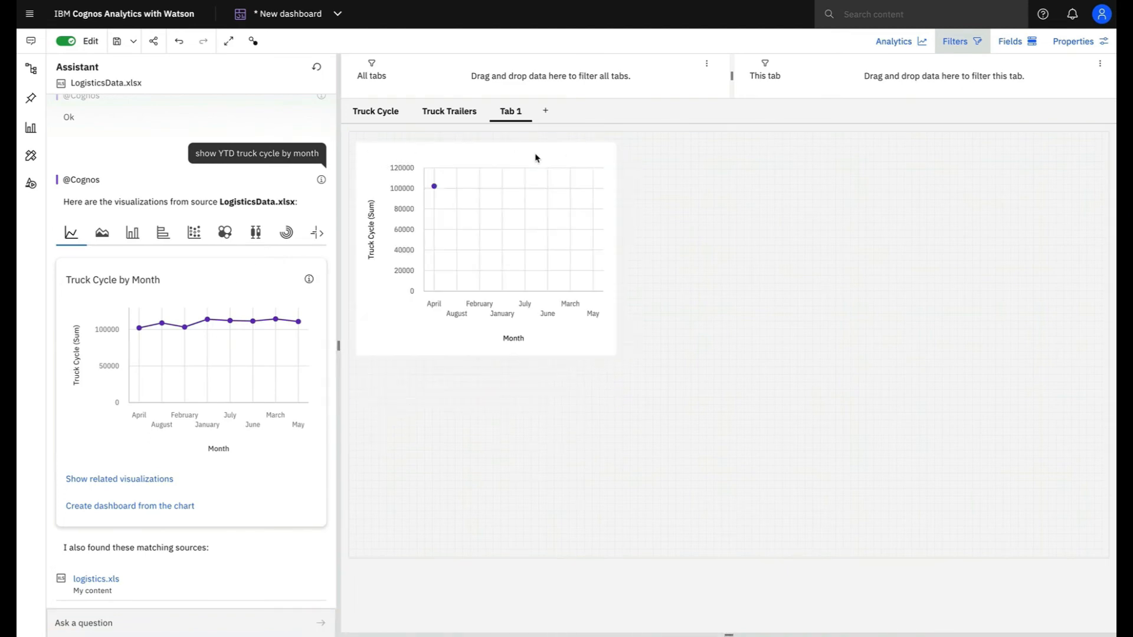
click(616, 144)
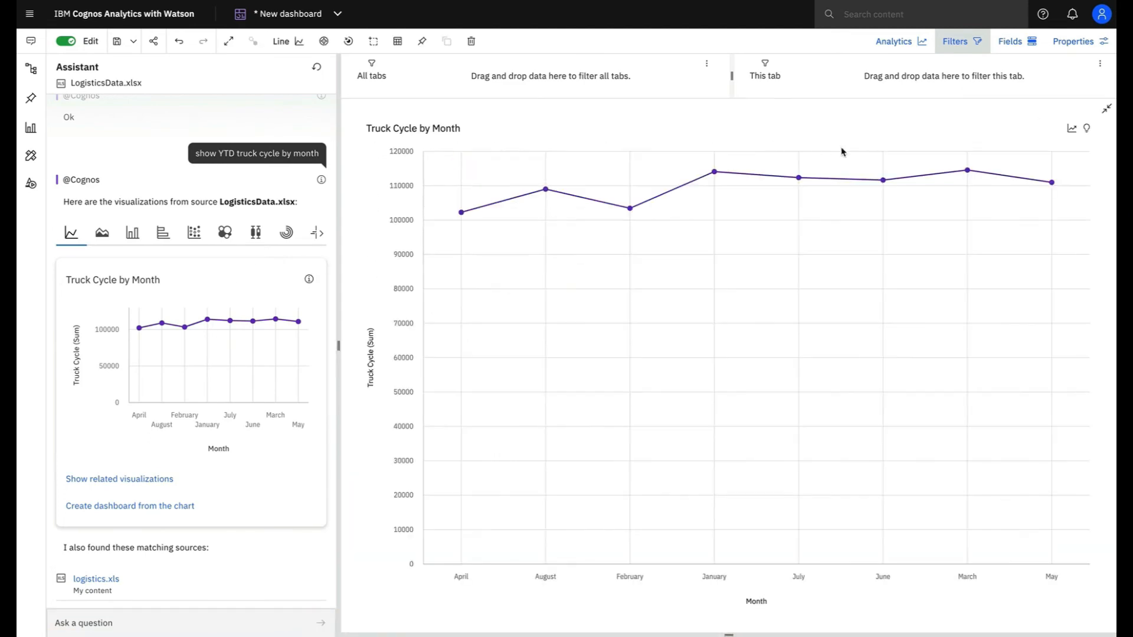
Step: Turn on Forecast for the Truck Cycle by Month chart
click(1076, 131)
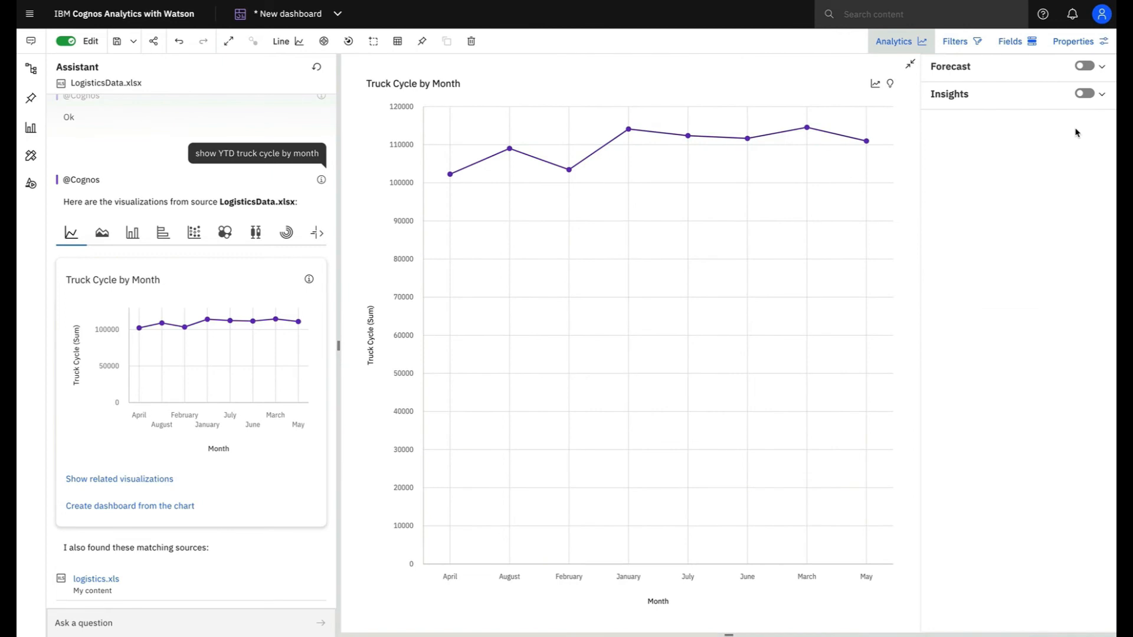
click(1085, 66)
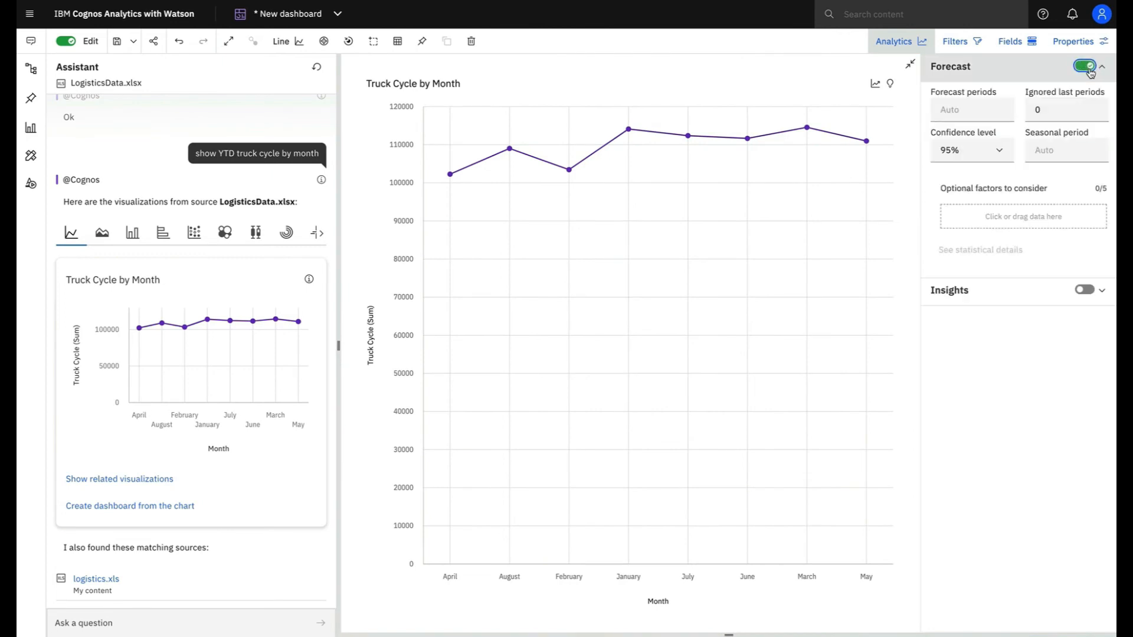